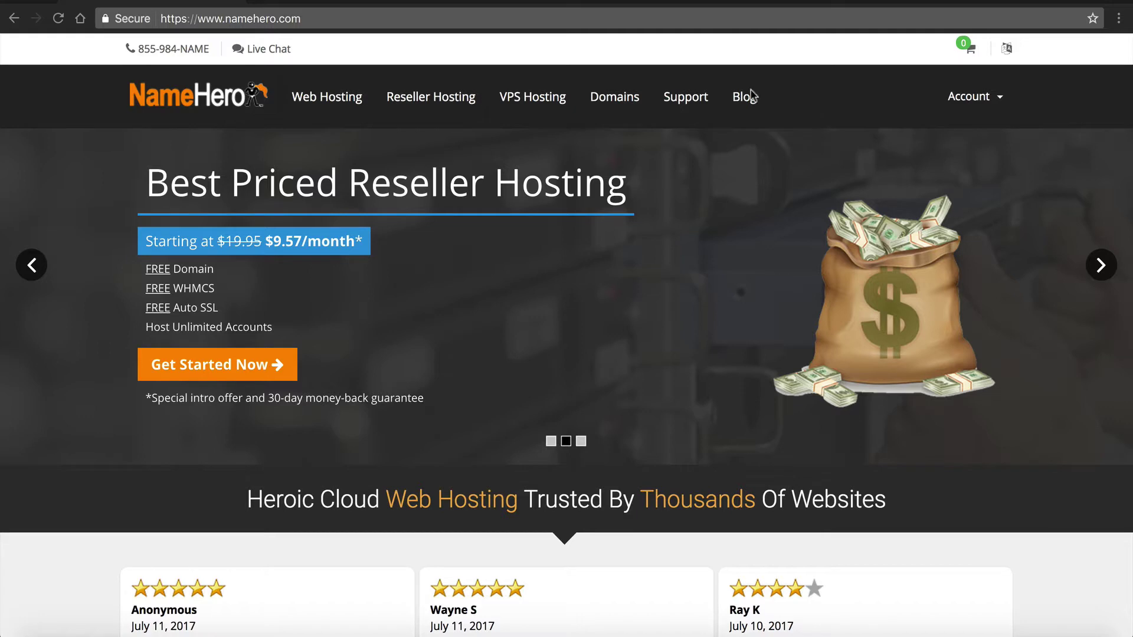
- Go to NameHero's Reseller Hosting page listing the Startup, Corporate and Entrepreneur plans
left_click(412, 109)
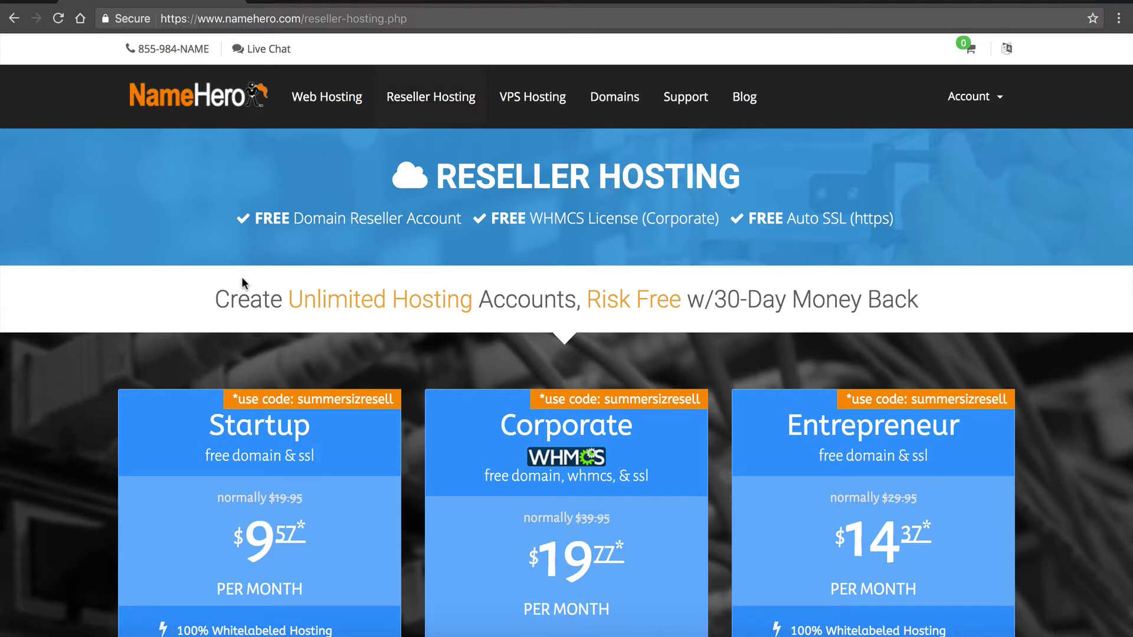
- Choose the Corporate reseller hosting plan
scroll(243, 231, "down", 3)
scroll(243, 231, "down", 5)
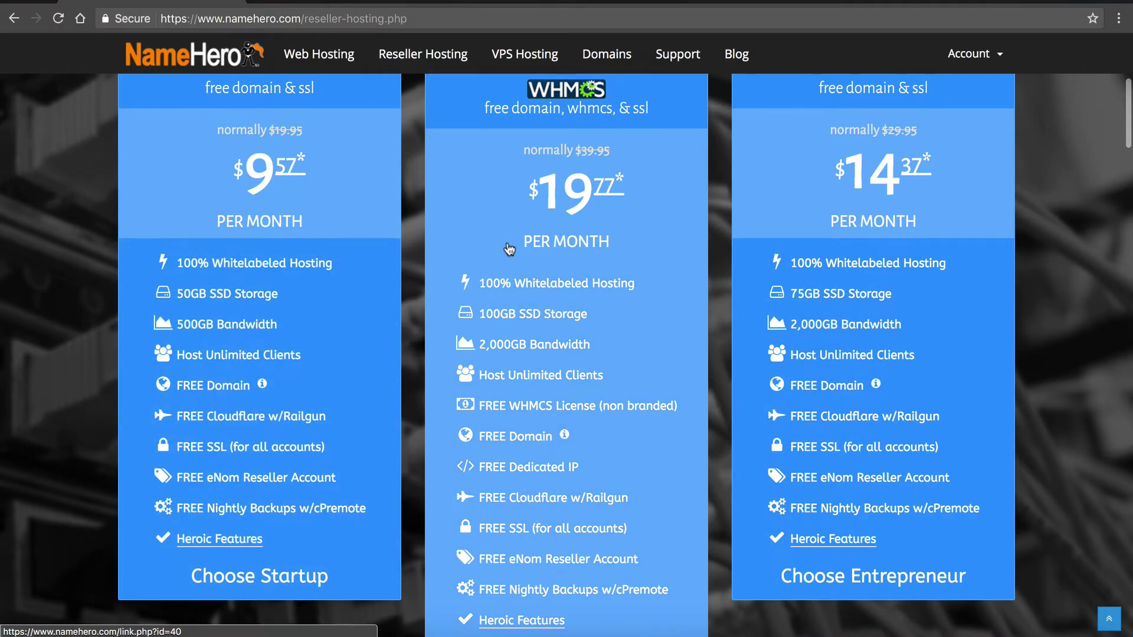
scroll(511, 246, "up", 2)
scroll(511, 245, "down", 3)
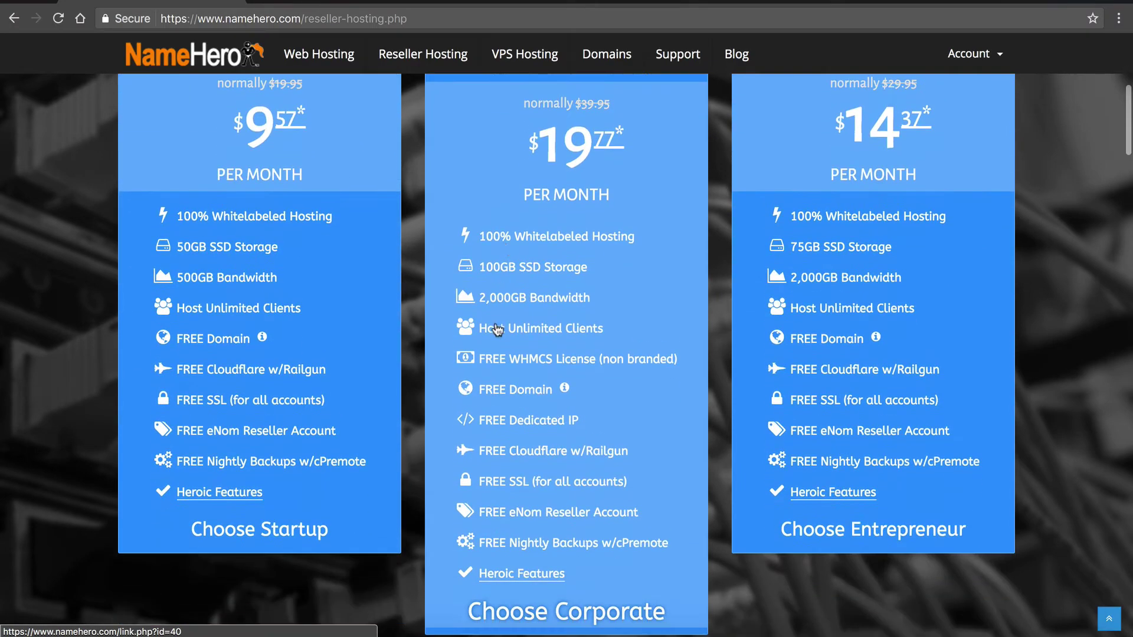
scroll(499, 325, "down", 3)
left_click(507, 407)
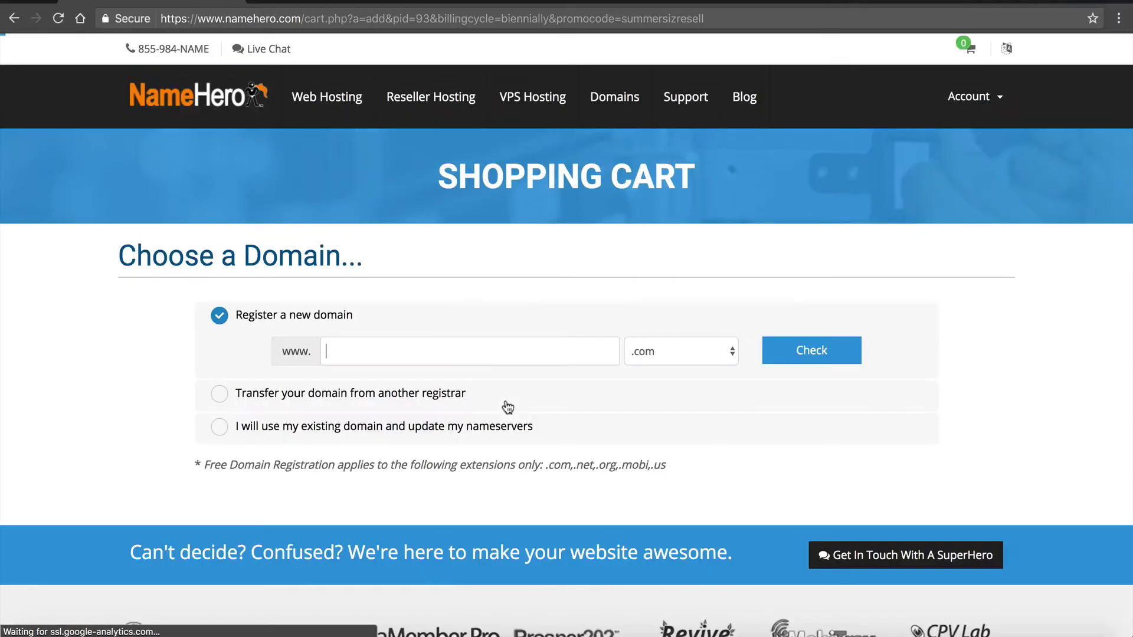
- Attach the existing domain resellerhostingus.com to the order
left_click(483, 427)
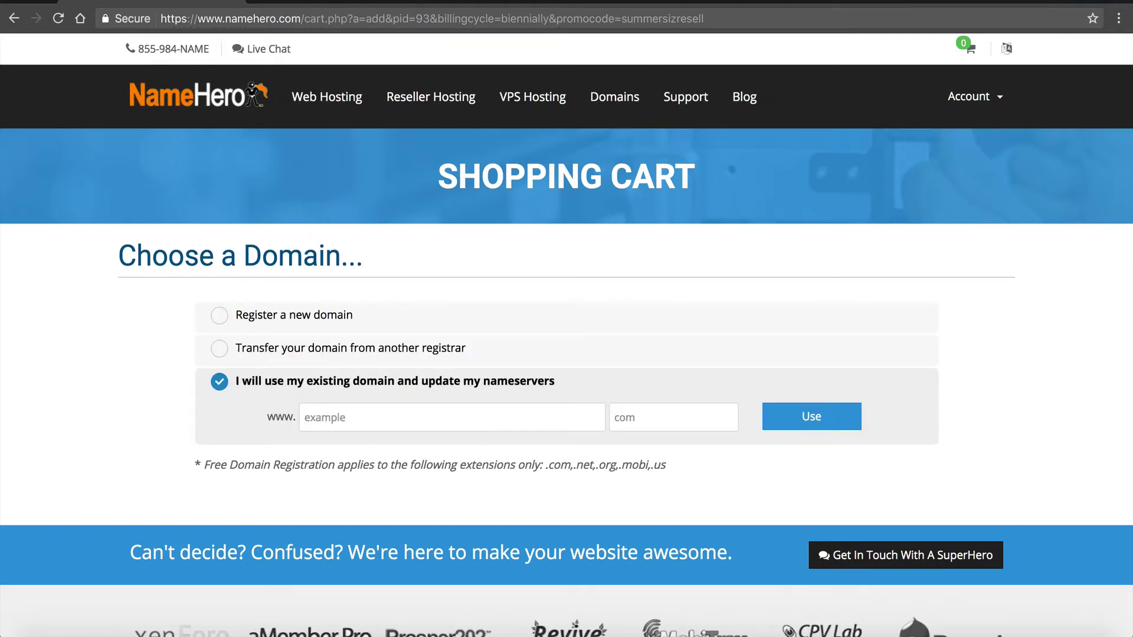
type("reseller")
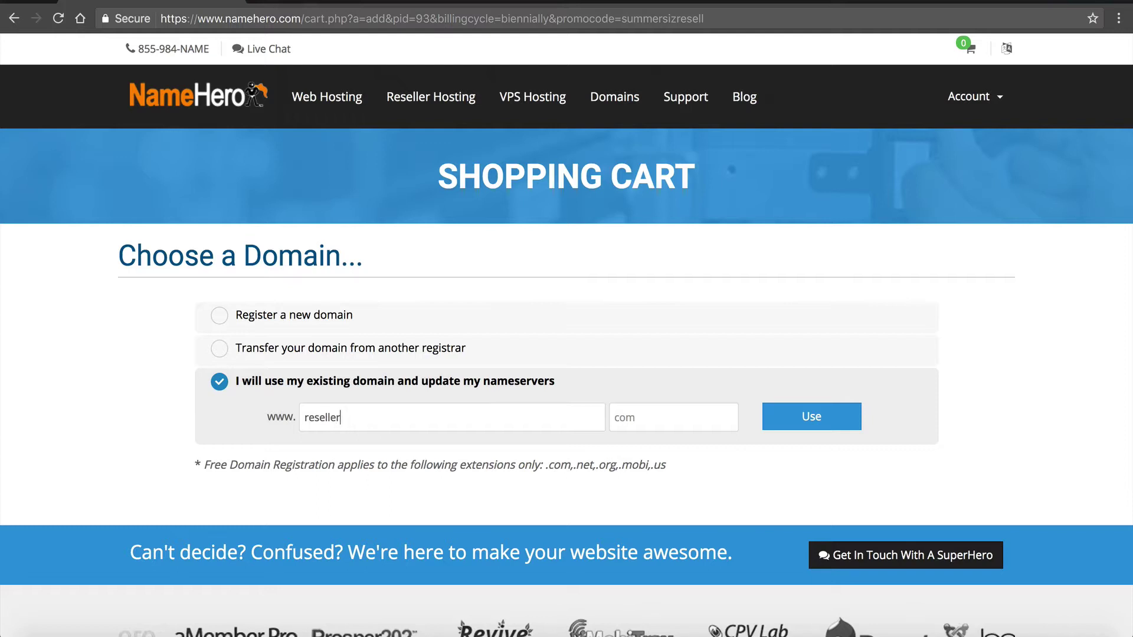
type("host")
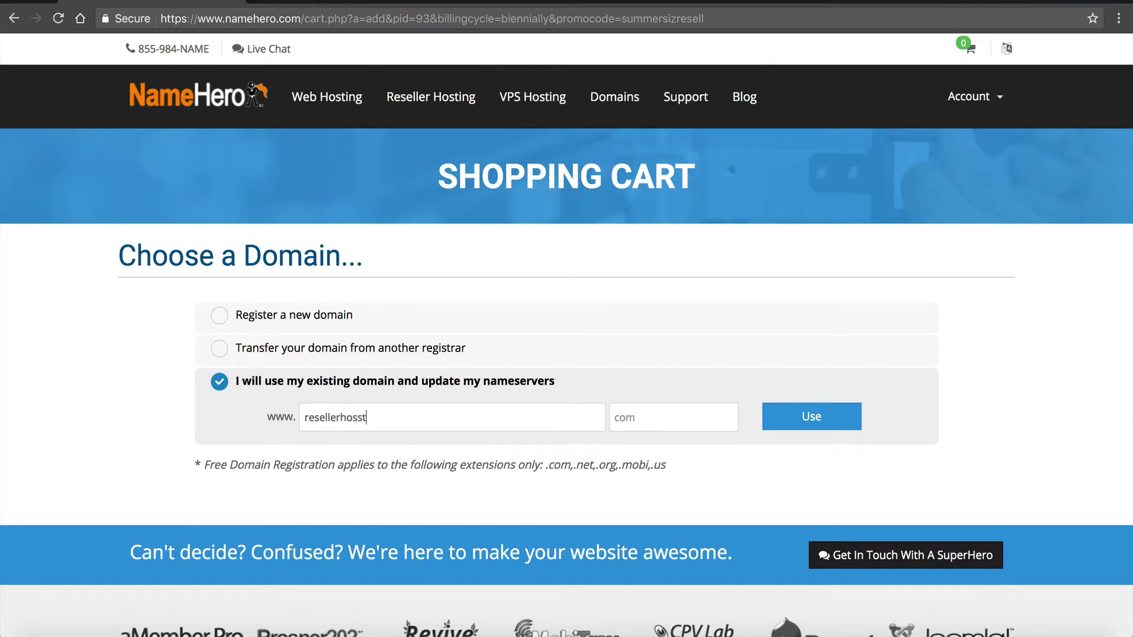
type("ingus")
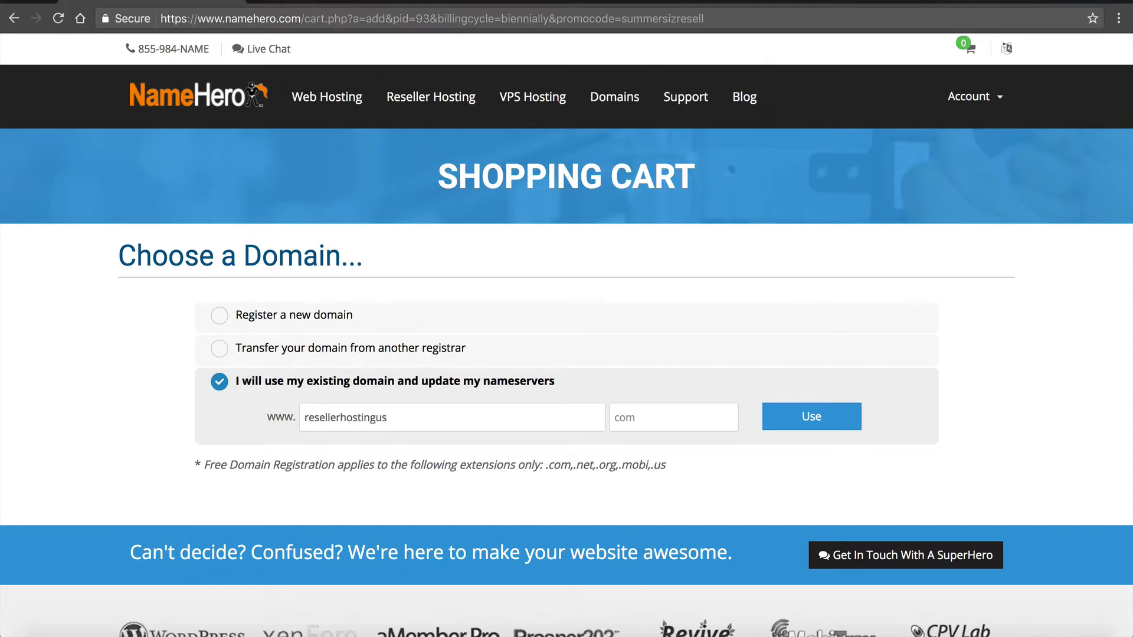
type("com")
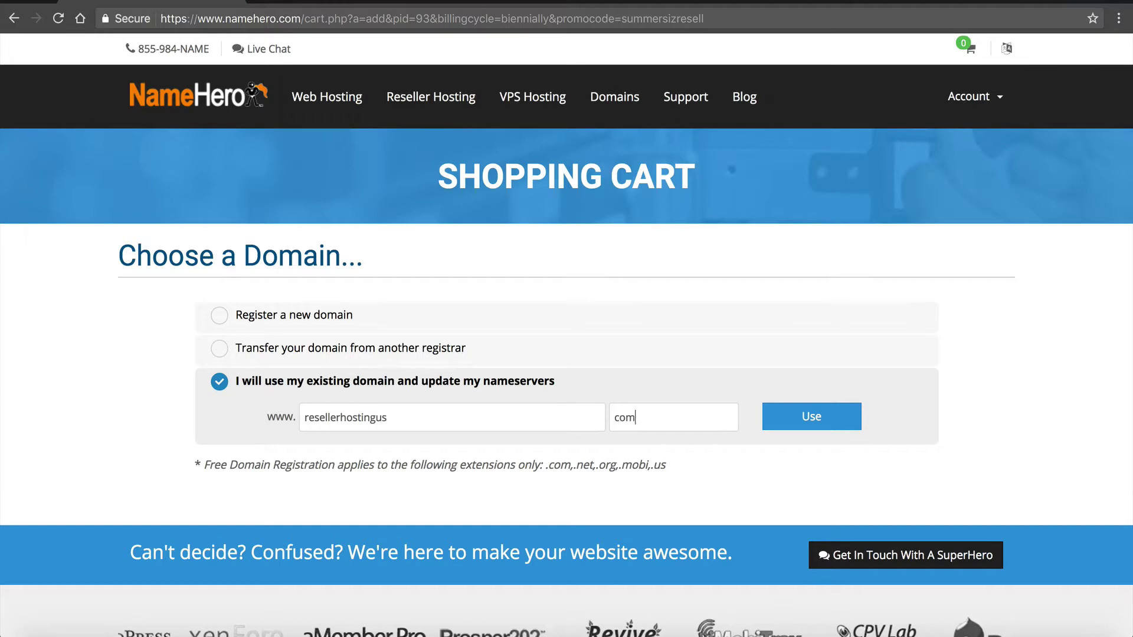
left_click(783, 428)
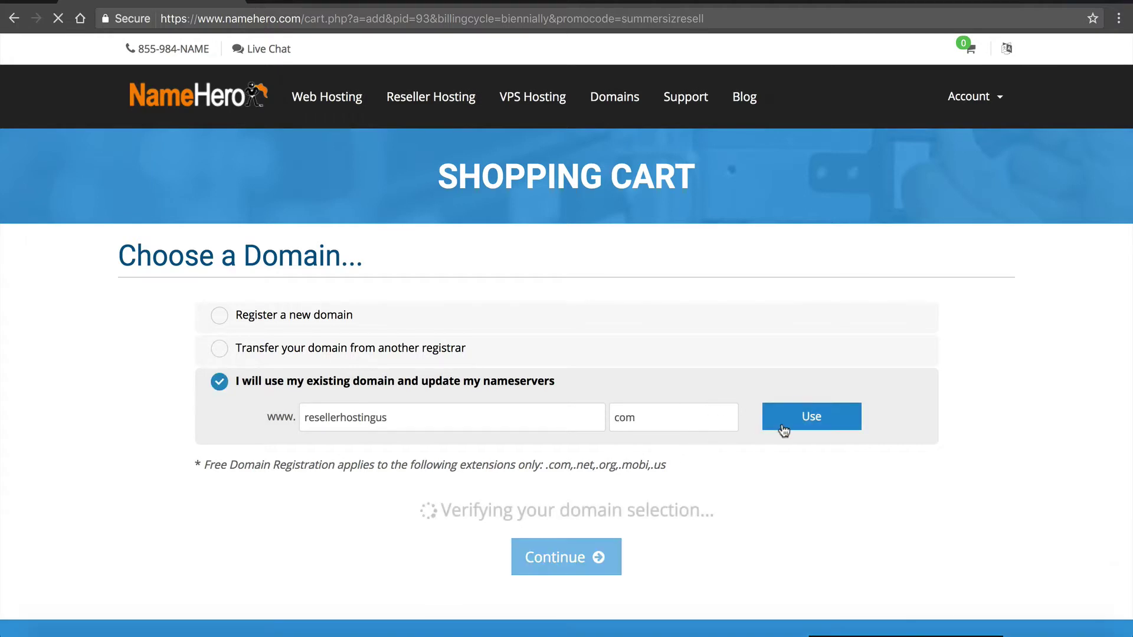
- Keep the 24-month billing cycle for the Corporate plan
scroll(784, 431, "down", 3)
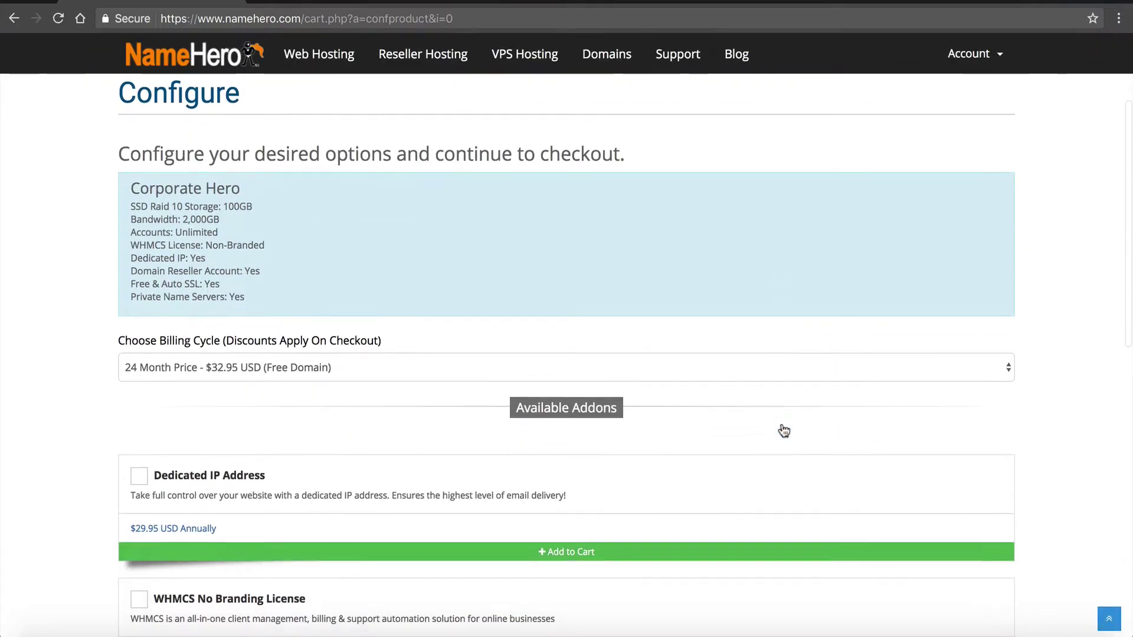
left_click(706, 327)
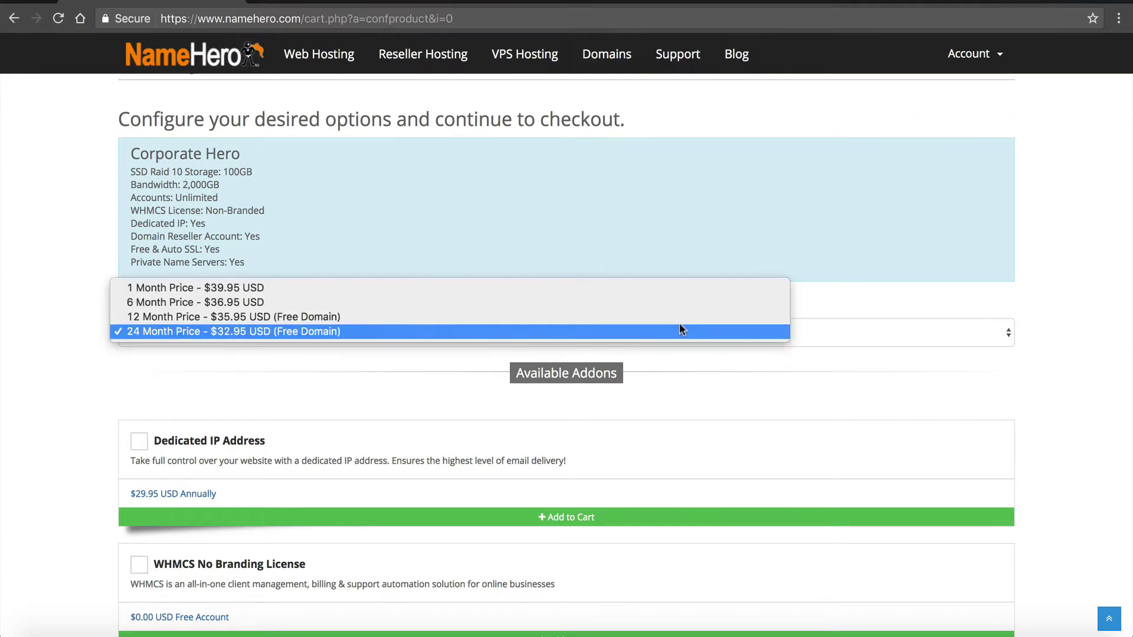
left_click(680, 330)
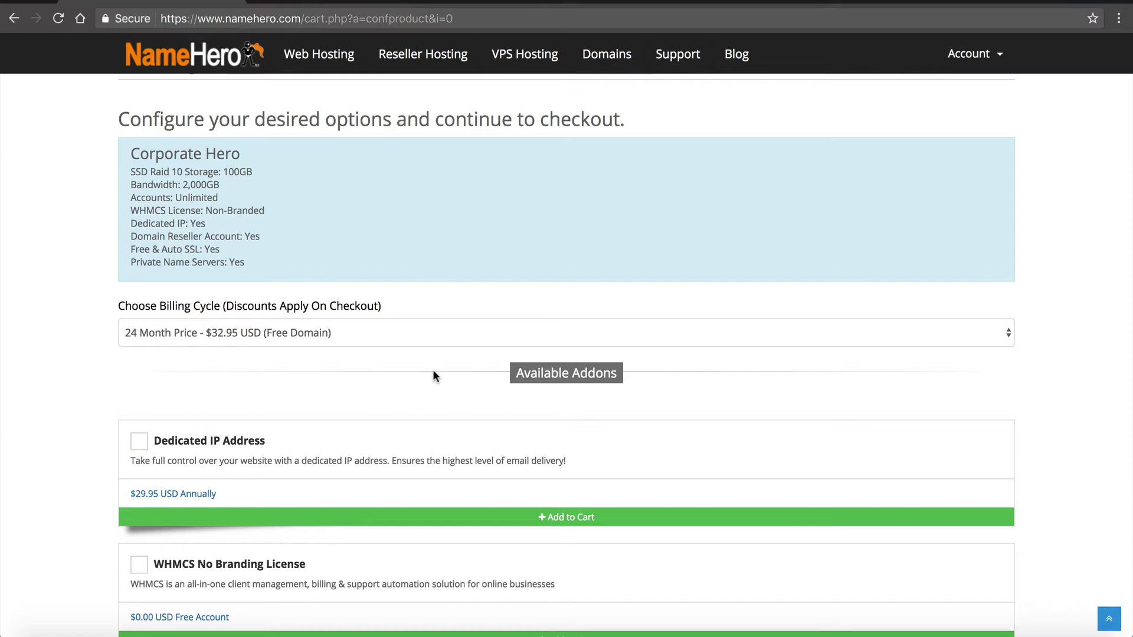
- Add the free WHMCS No Branding License addon and continue to the checkout review
scroll(433, 371, "down", 2)
scroll(433, 371, "down", 3)
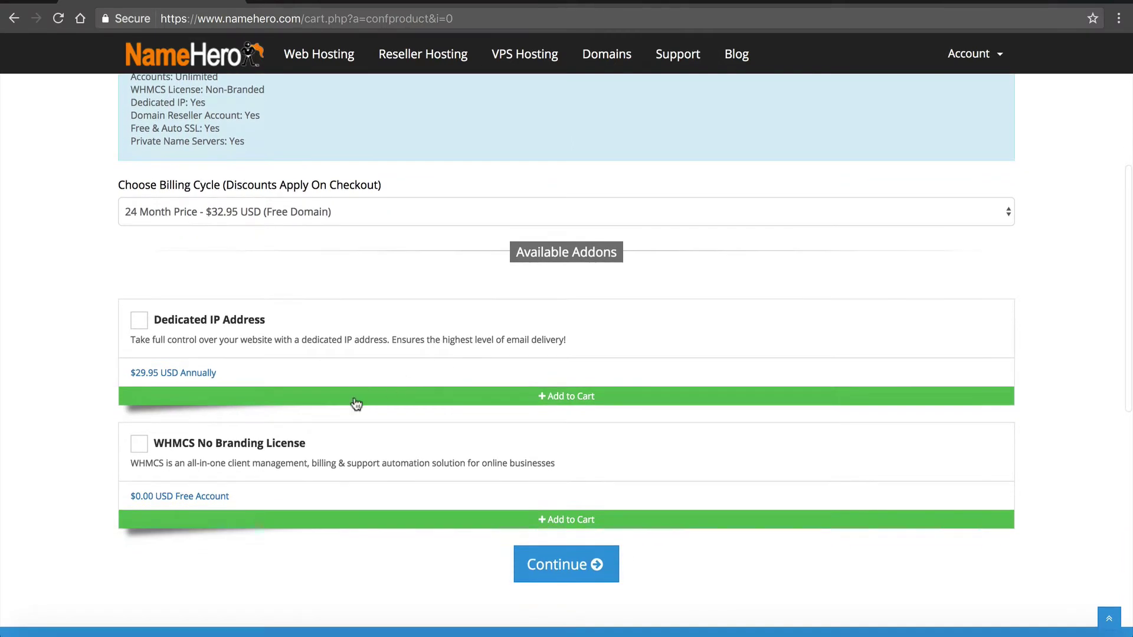
scroll(356, 421, "up", 3)
scroll(356, 424, "down", 3)
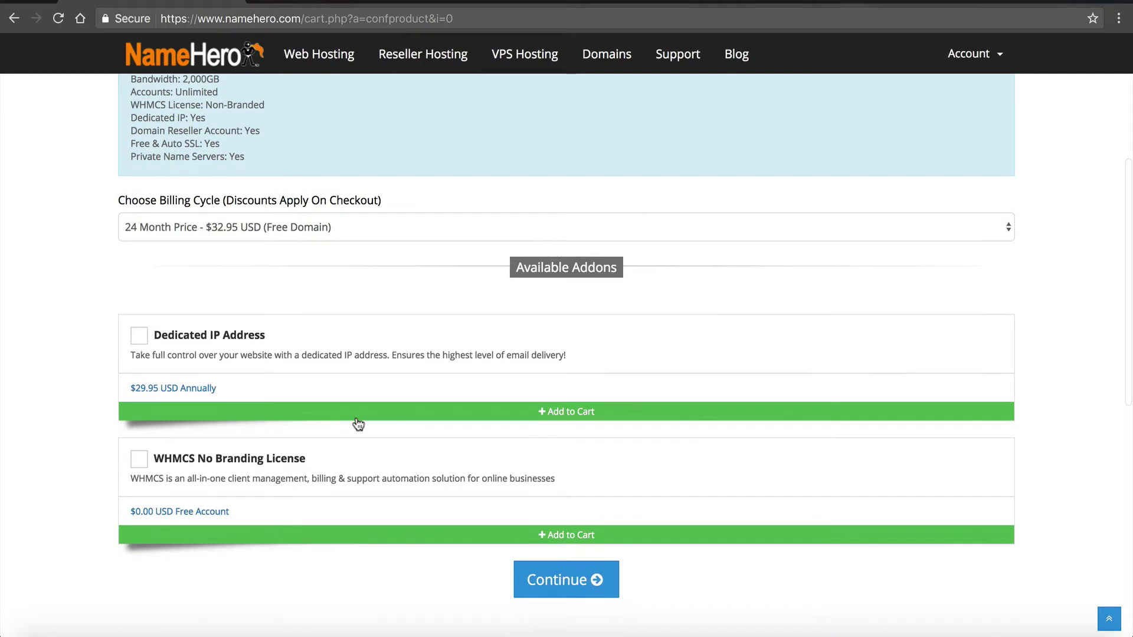
left_click(294, 480)
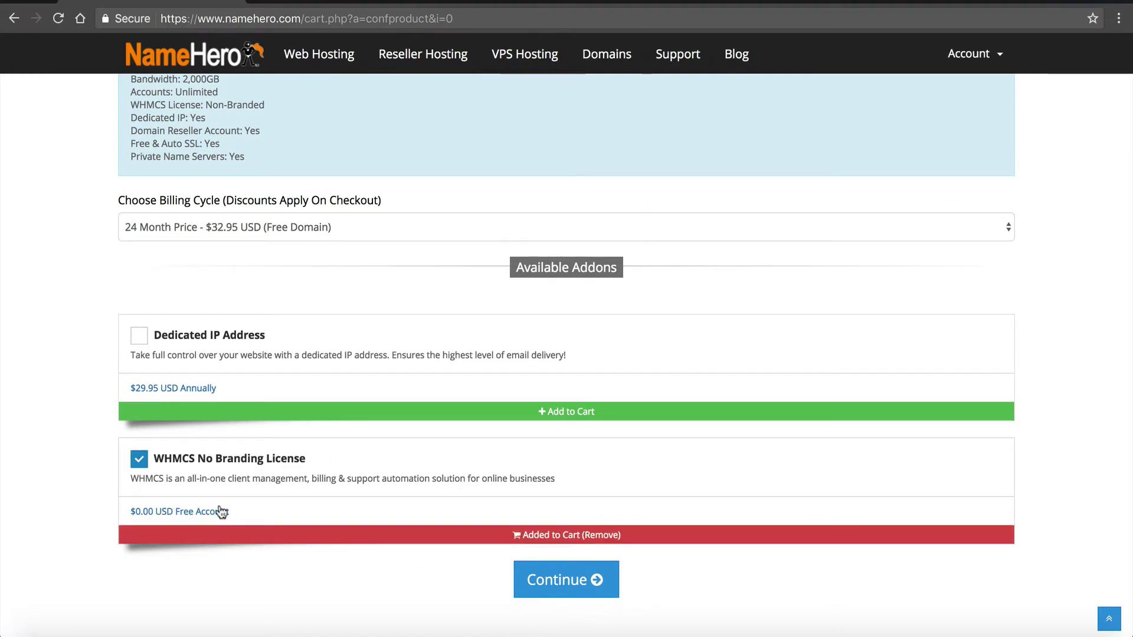
scroll(221, 511, "up", 2)
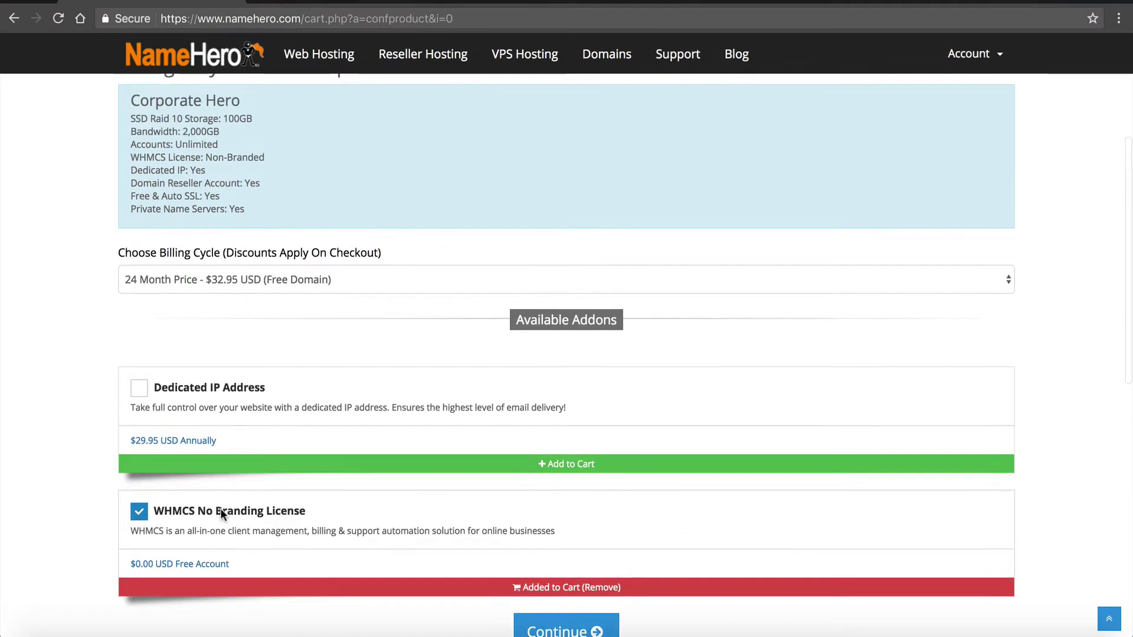
scroll(221, 511, "down", 2)
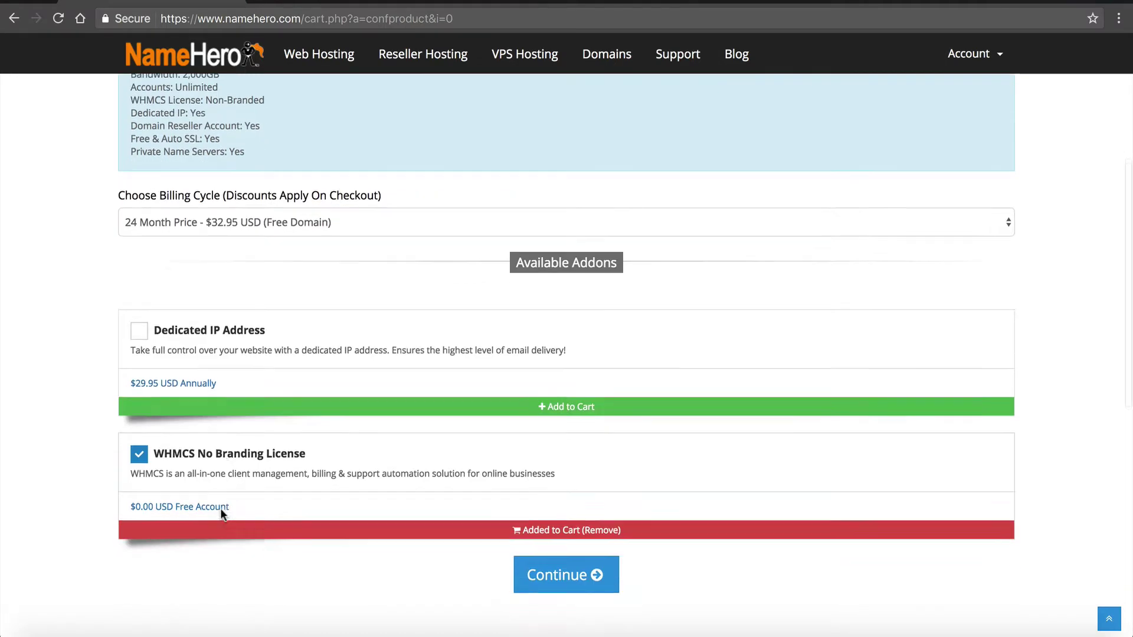
left_click(548, 568)
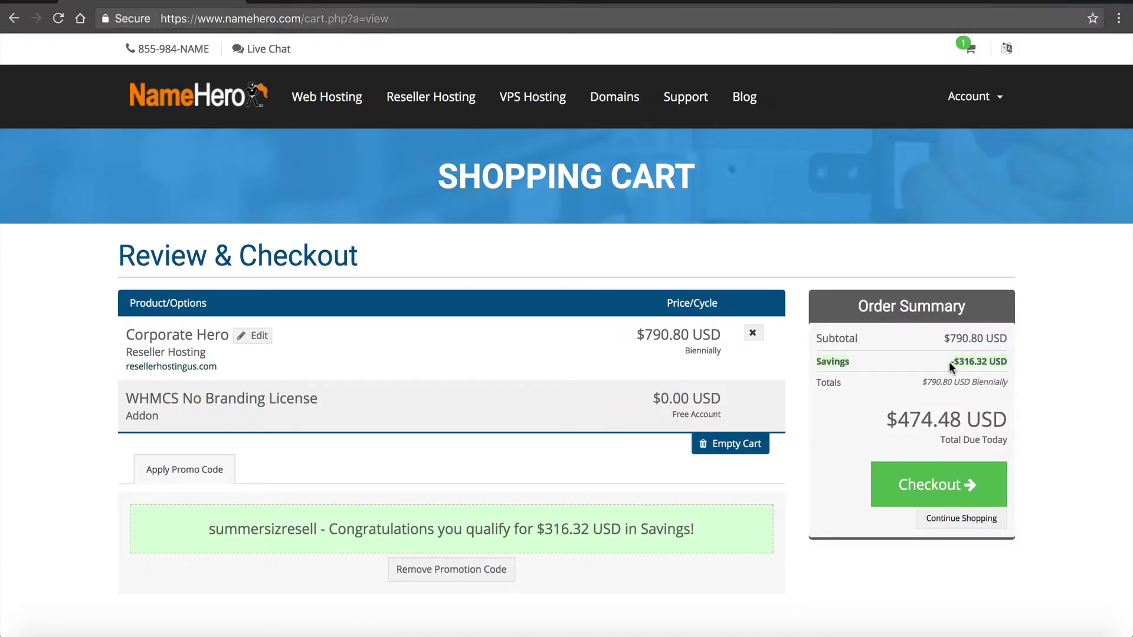
- Point out the $316.32 cart savings and place the Corporate Hero order
left_click_drag(949, 361, 1007, 363)
left_click(702, 0)
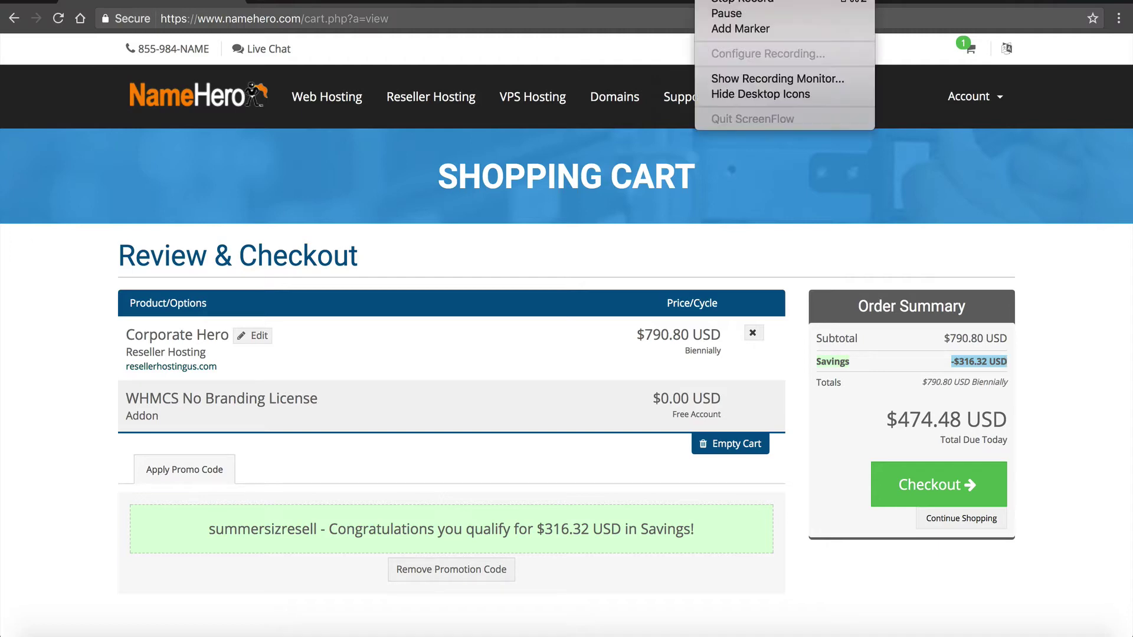
left_click(713, 13)
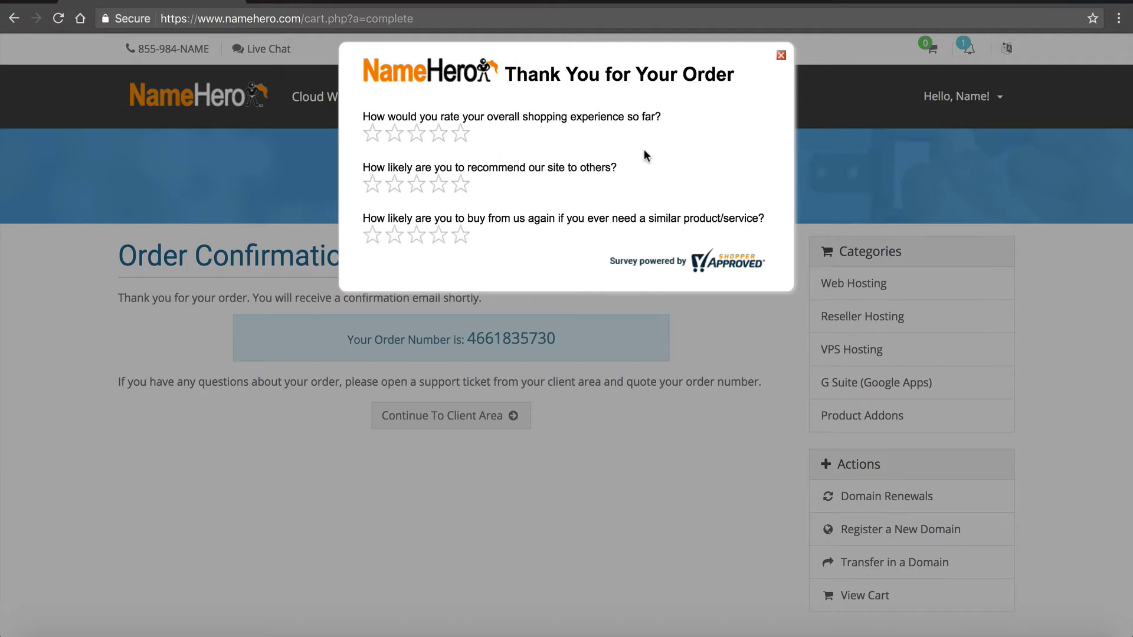
- Close the satisfaction survey and continue to the Client Area dashboard
left_click(781, 56)
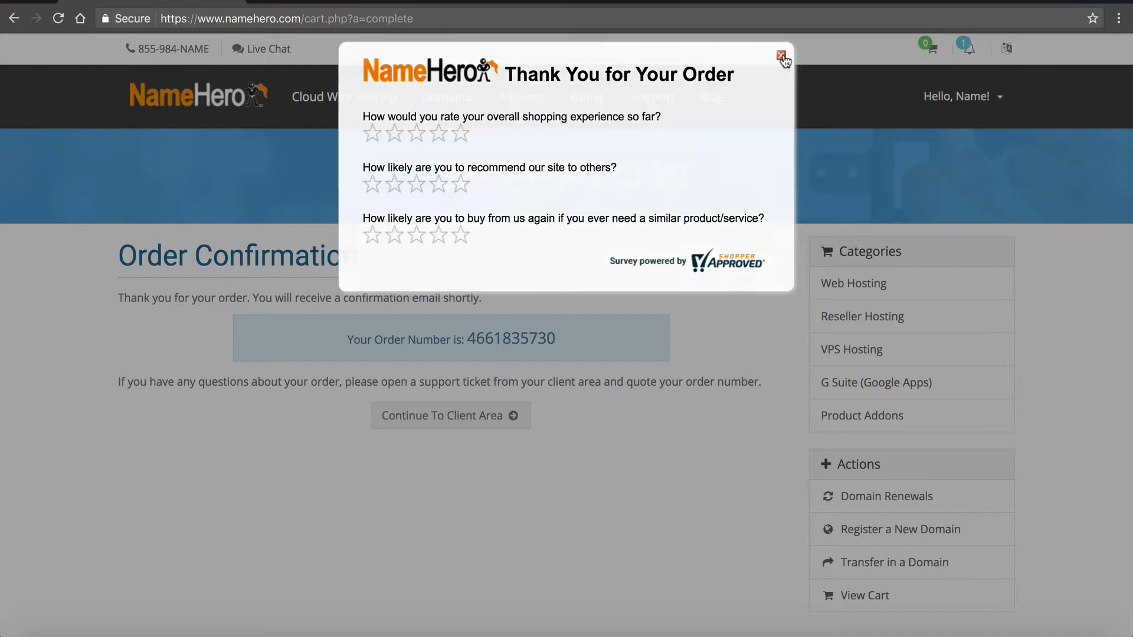
left_click(448, 419)
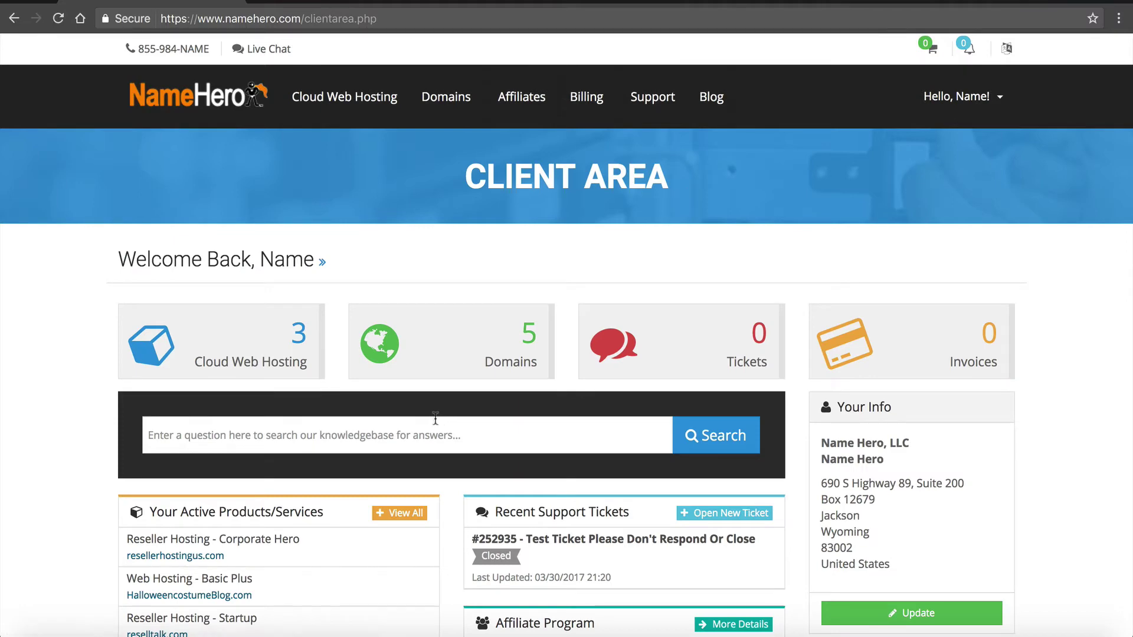
- Open the Corporate Hero package details for resellerhostingus.com
left_click(281, 344)
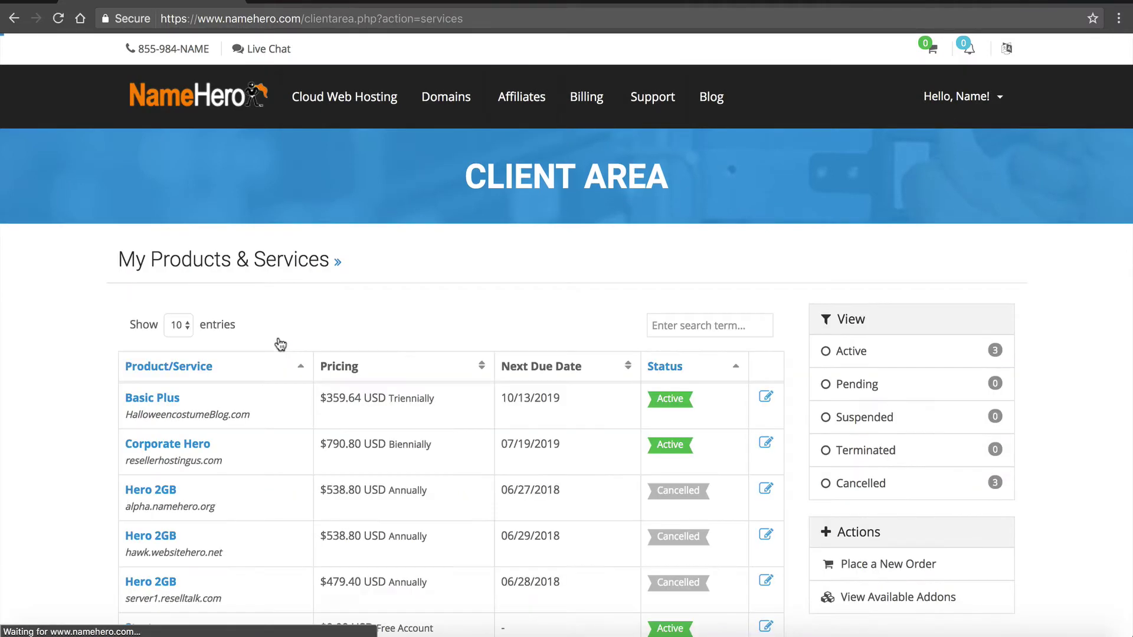
scroll(280, 344, "down", 2)
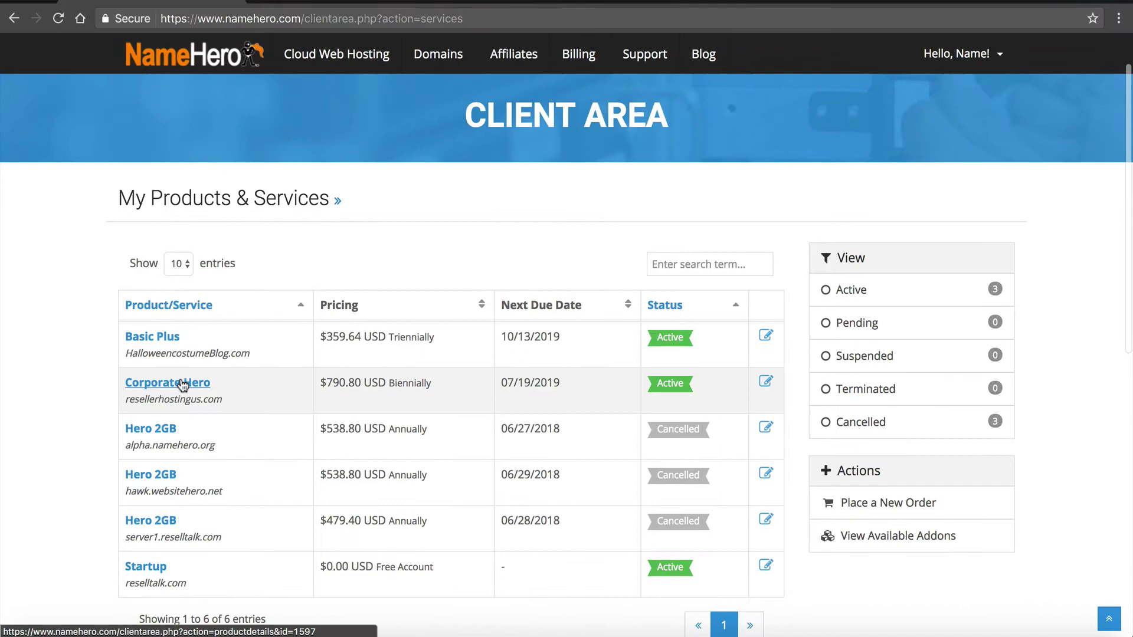
left_click(183, 384)
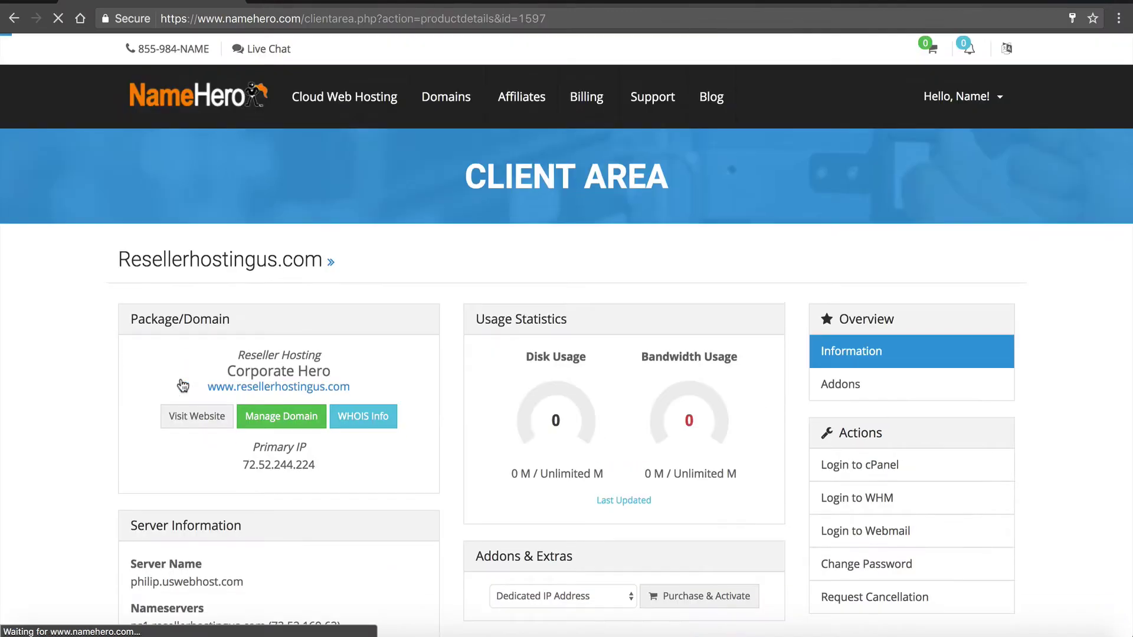
- Highlight the package's two nameserver lines under Server Information
scroll(183, 383, "down", 1)
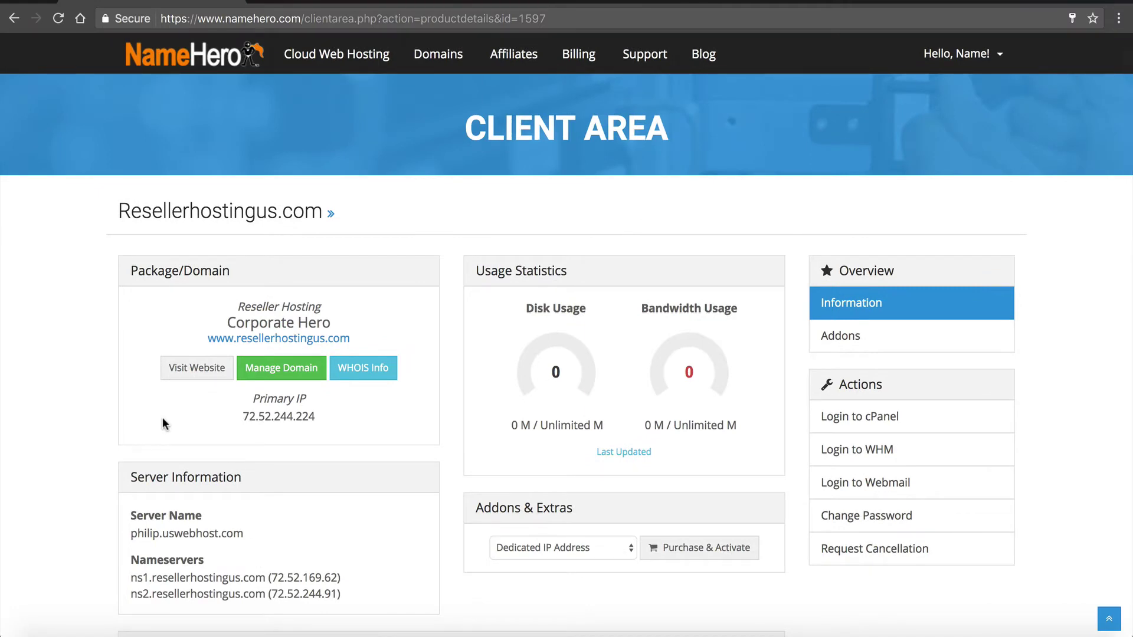
left_click_drag(131, 558, 253, 597)
left_click_drag(379, 603, 271, 579)
left_click(137, 554)
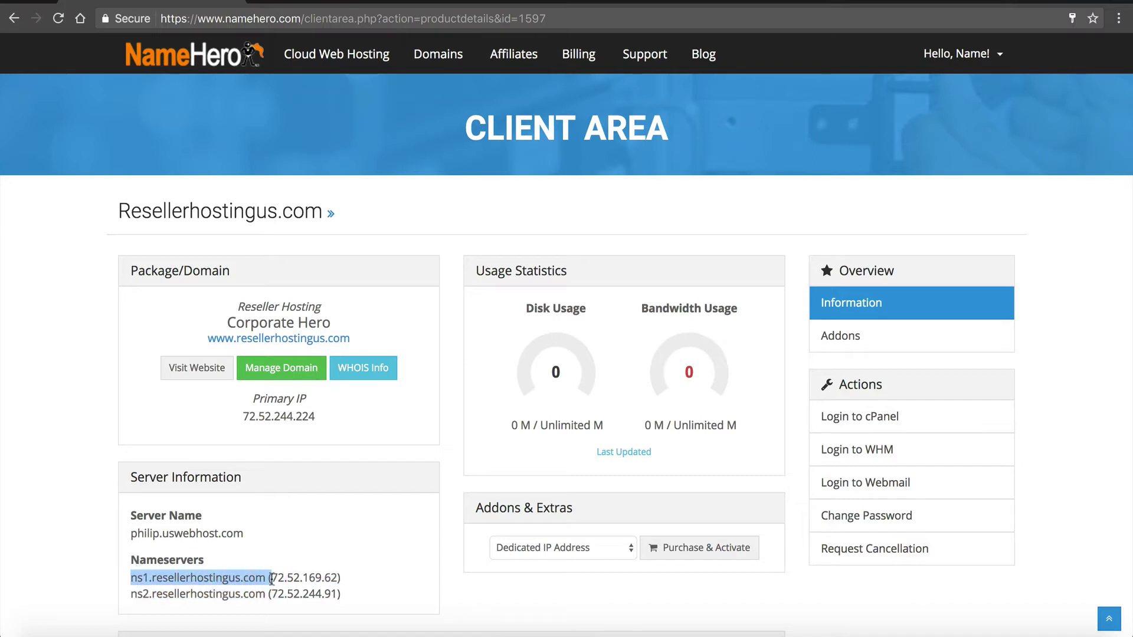
left_click(262, 577)
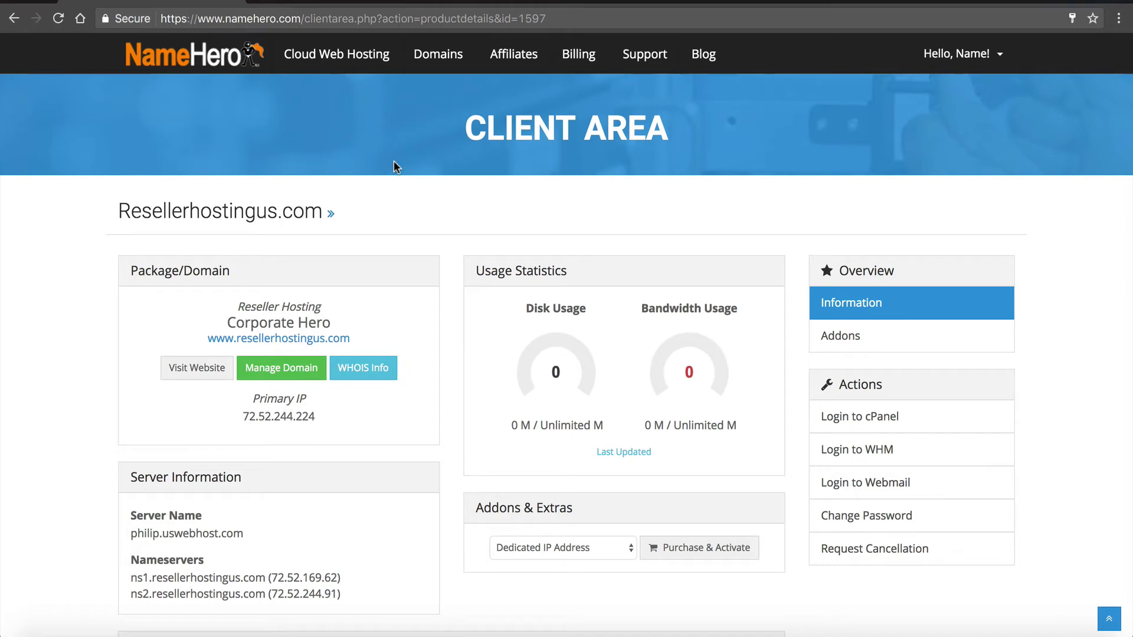
- Open Private Nameservers registration for resellerhostingus.com via My Domains and its Nameservers tab
mouse_move(438, 54)
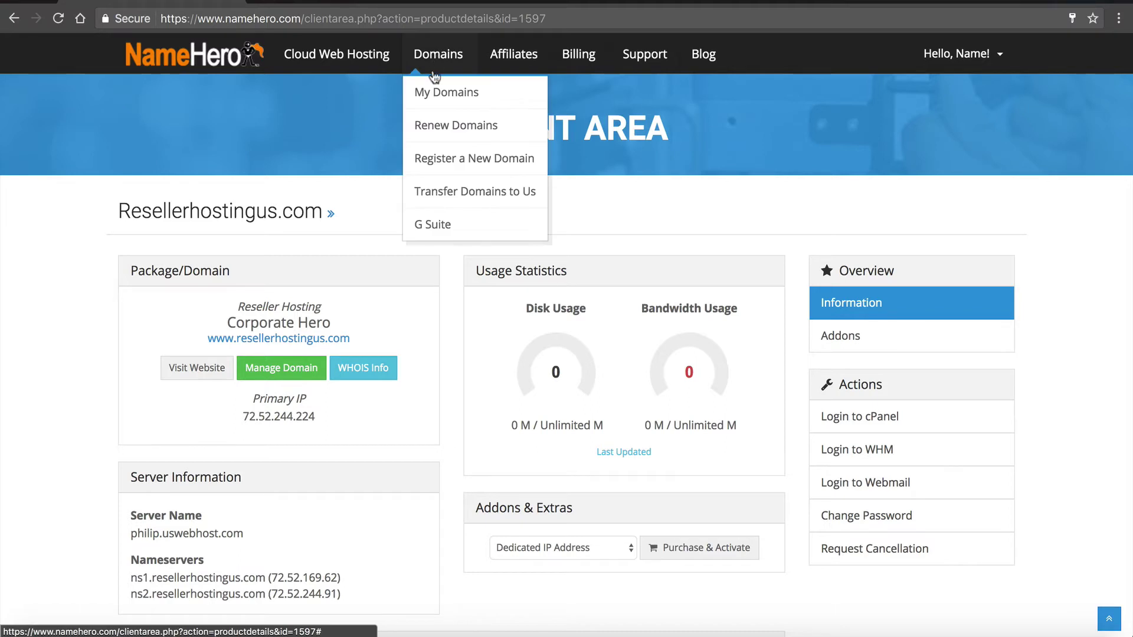
left_click(434, 93)
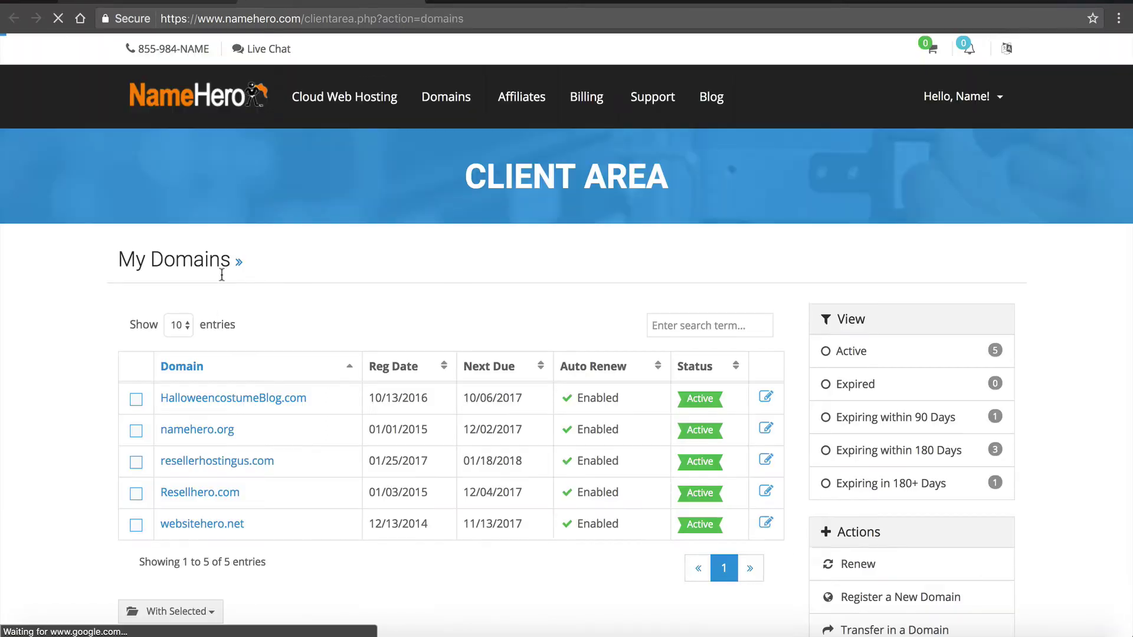
left_click(205, 462)
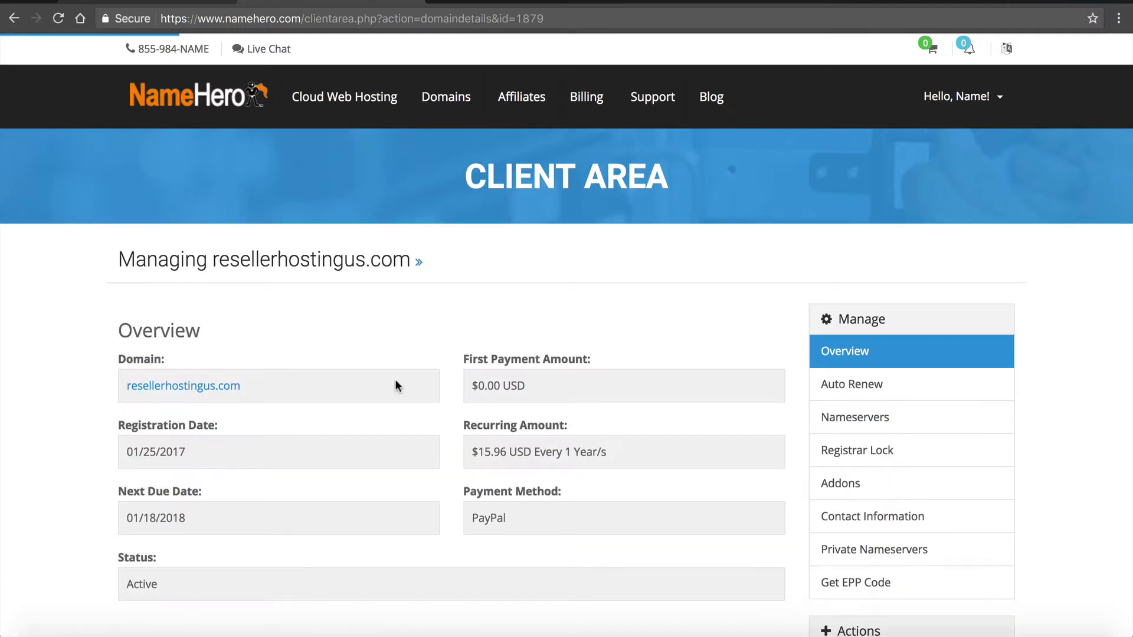
left_click(836, 426)
scroll(836, 426, "down", 2)
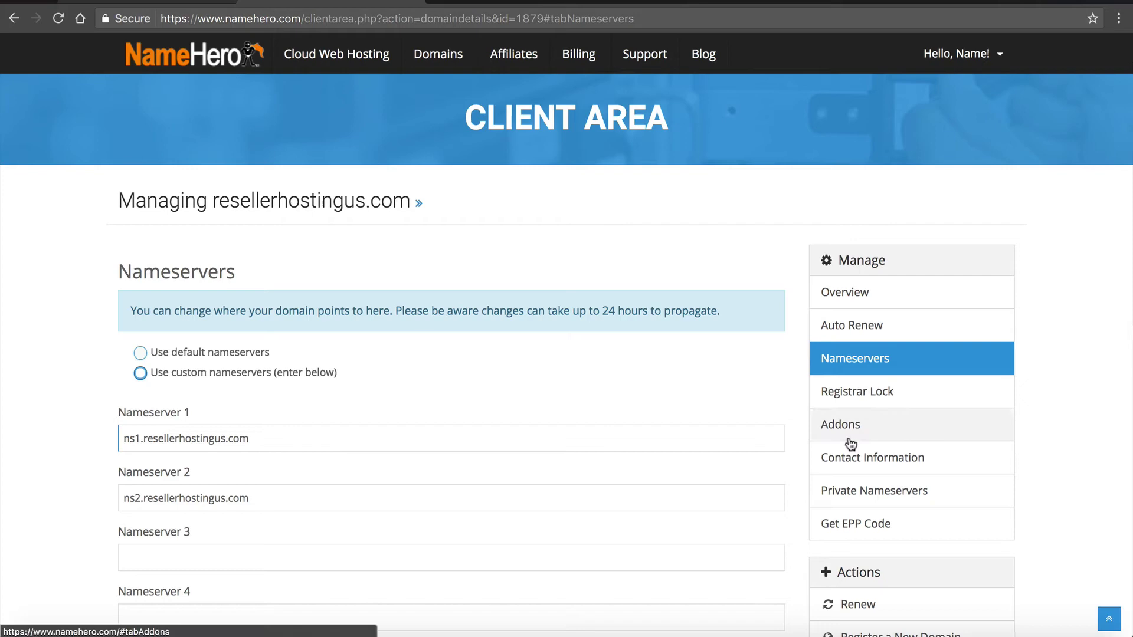
left_click(873, 490)
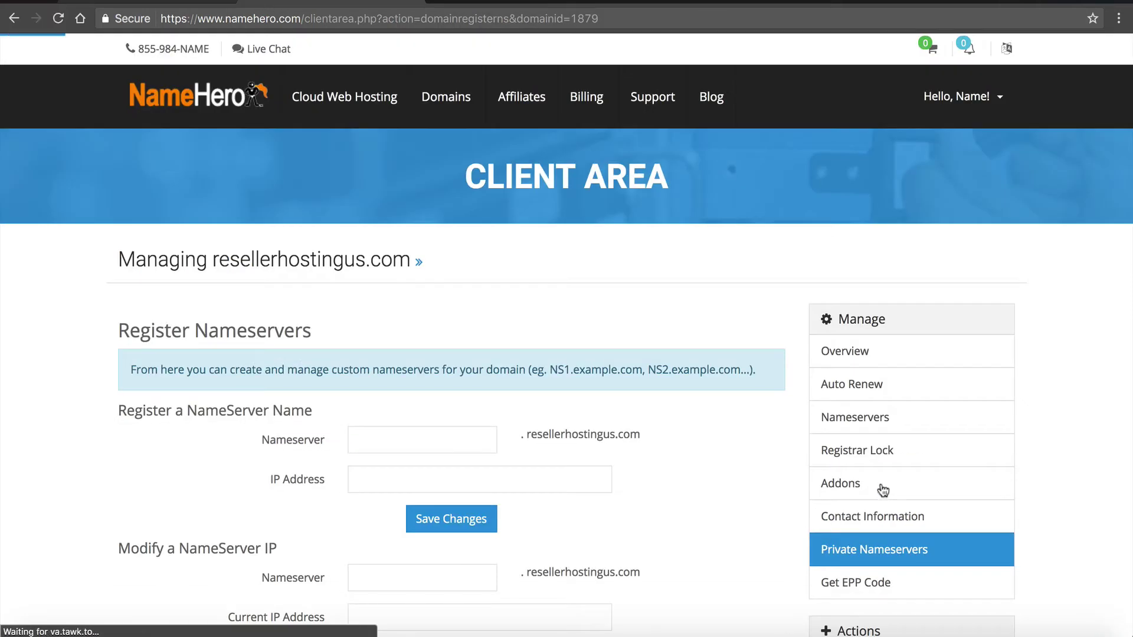
- Copy the ns1 IP address from the hosting package details
scroll(804, 417, "down", 4)
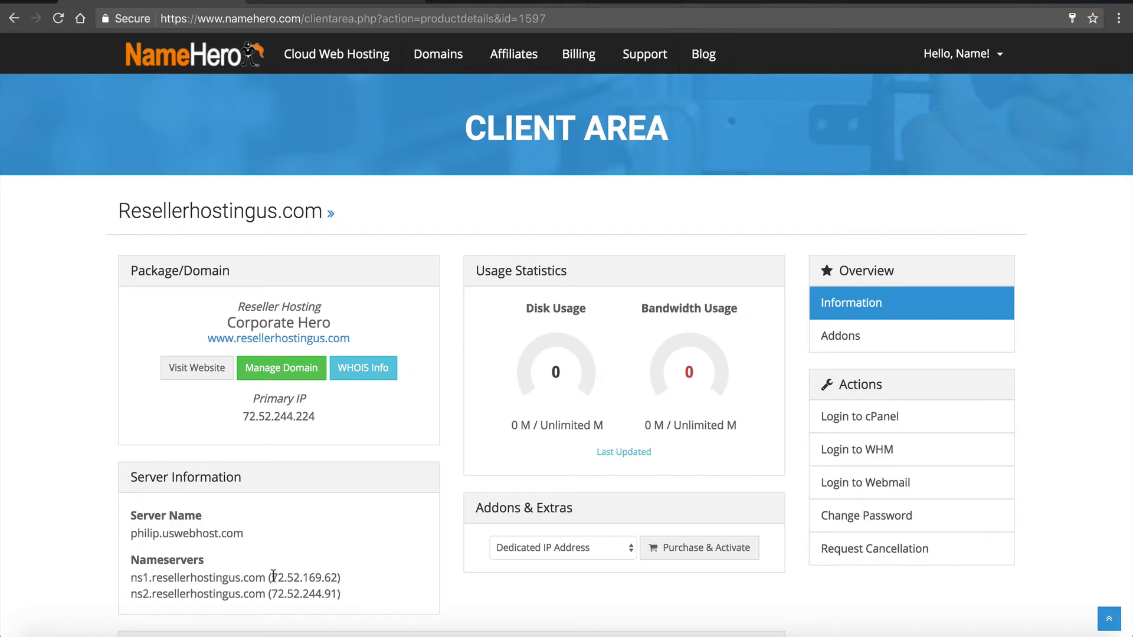
left_click_drag(273, 575, 331, 576)
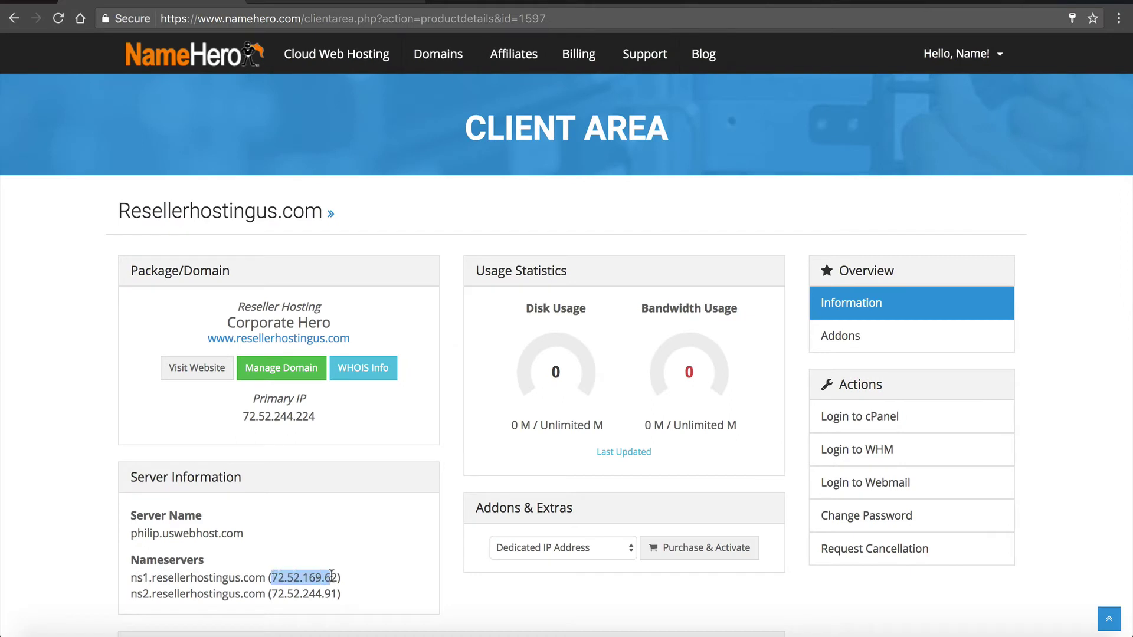
left_click(295, 5)
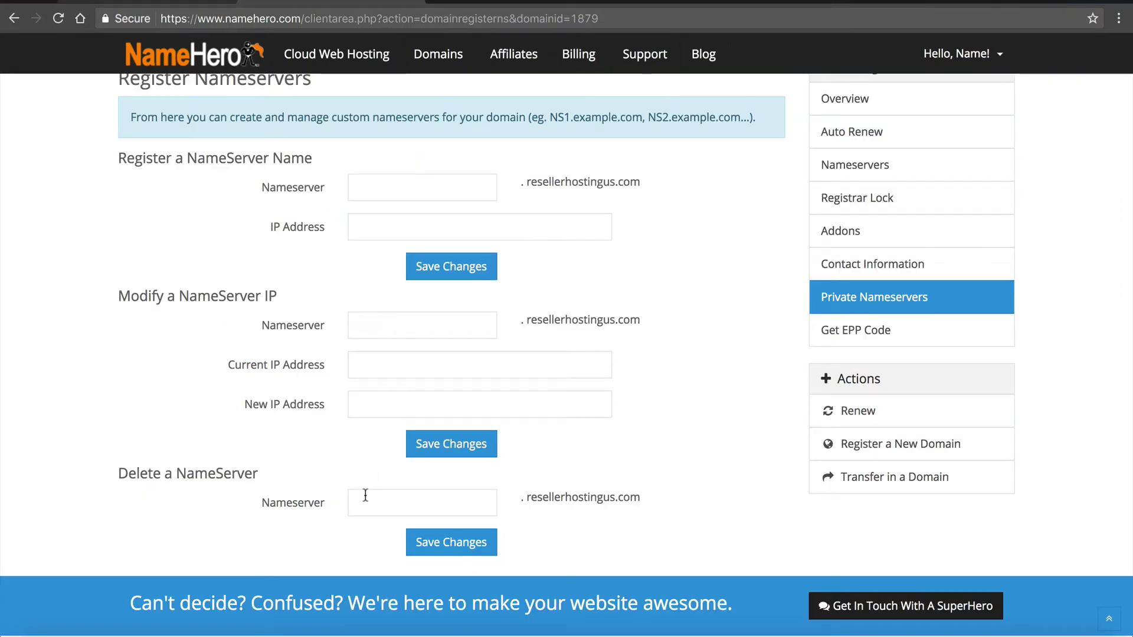
- Set the domain's nameservers to ns1.namehero.com and ns2.namehero.com and save
left_click(901, 159)
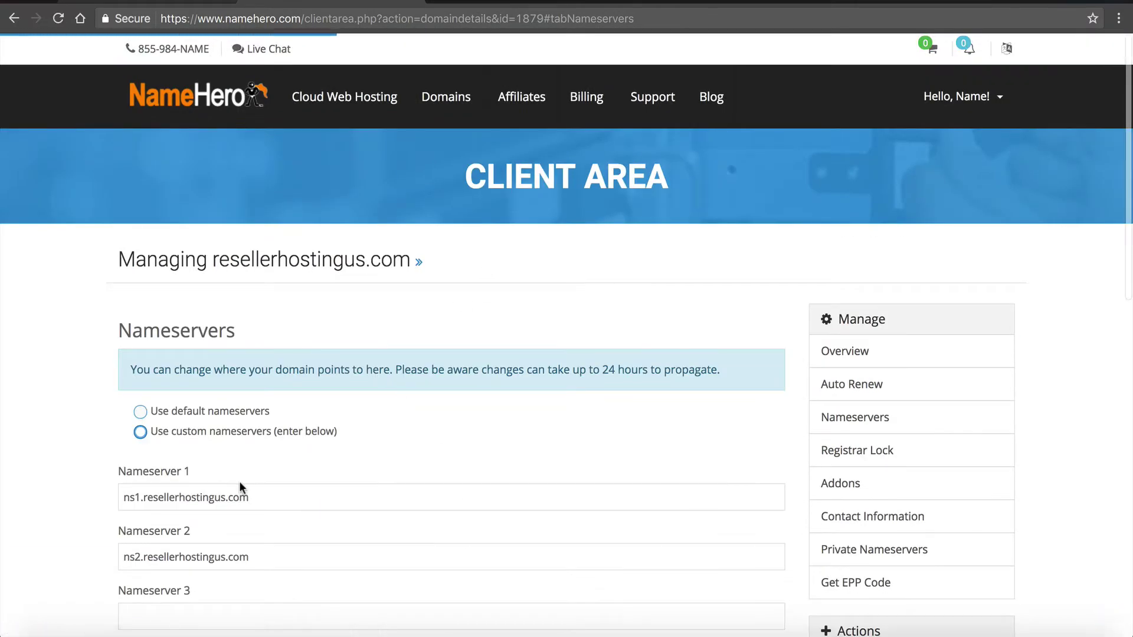
triple_click(355, 493)
type("ns1.namehero.com")
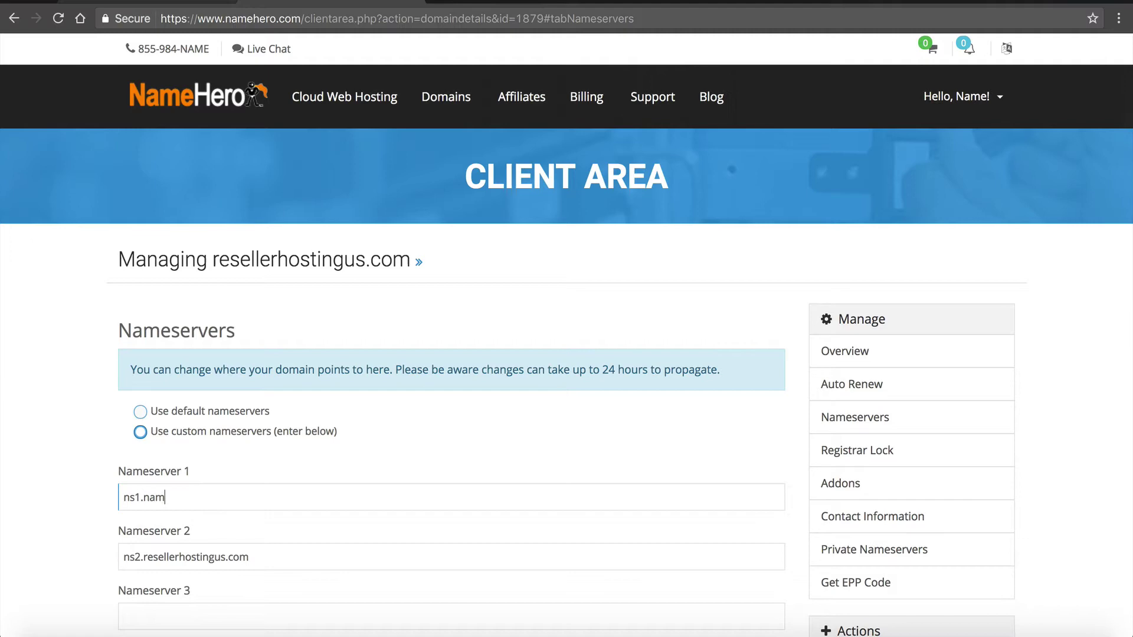
key("Tab")
type("ns2.")
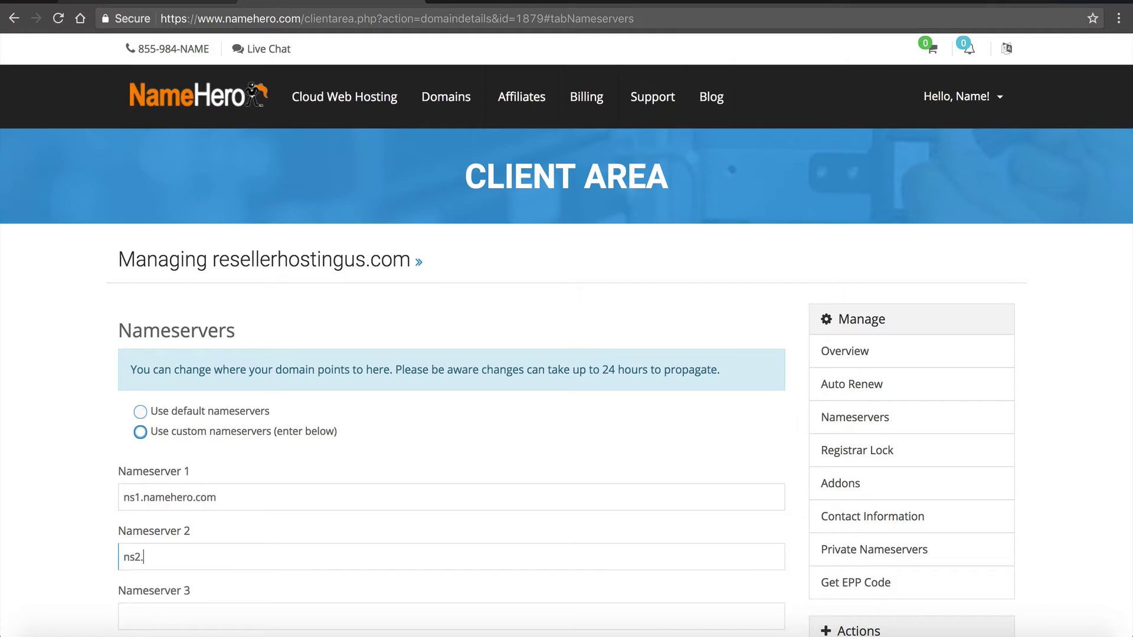
type("namehero.com")
scroll(251, 533, "down", 3)
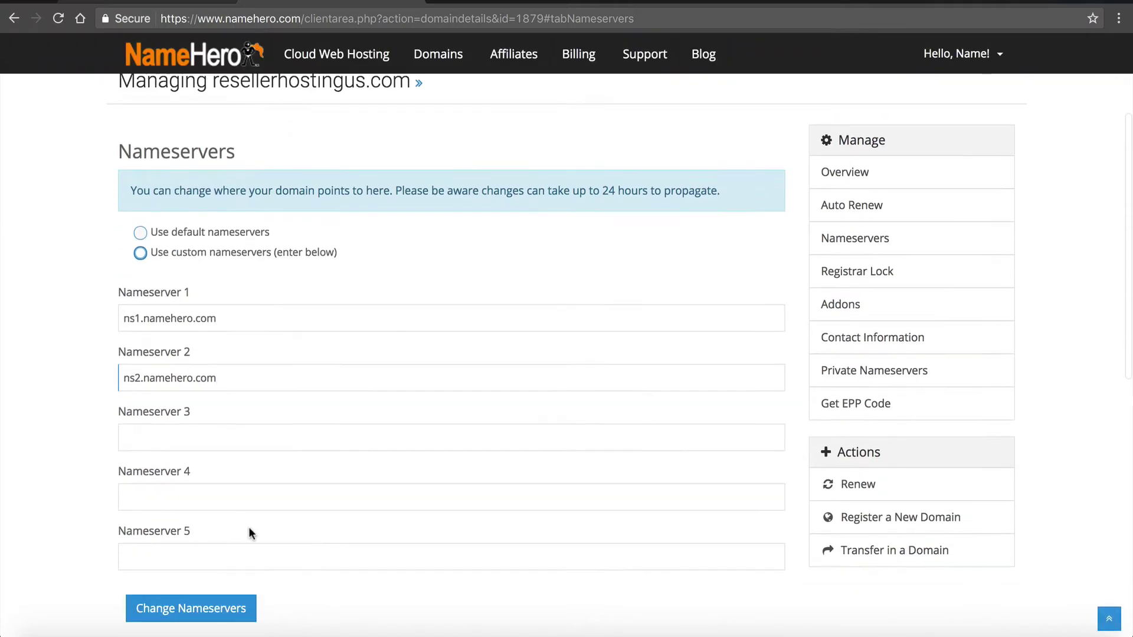
left_click(190, 608)
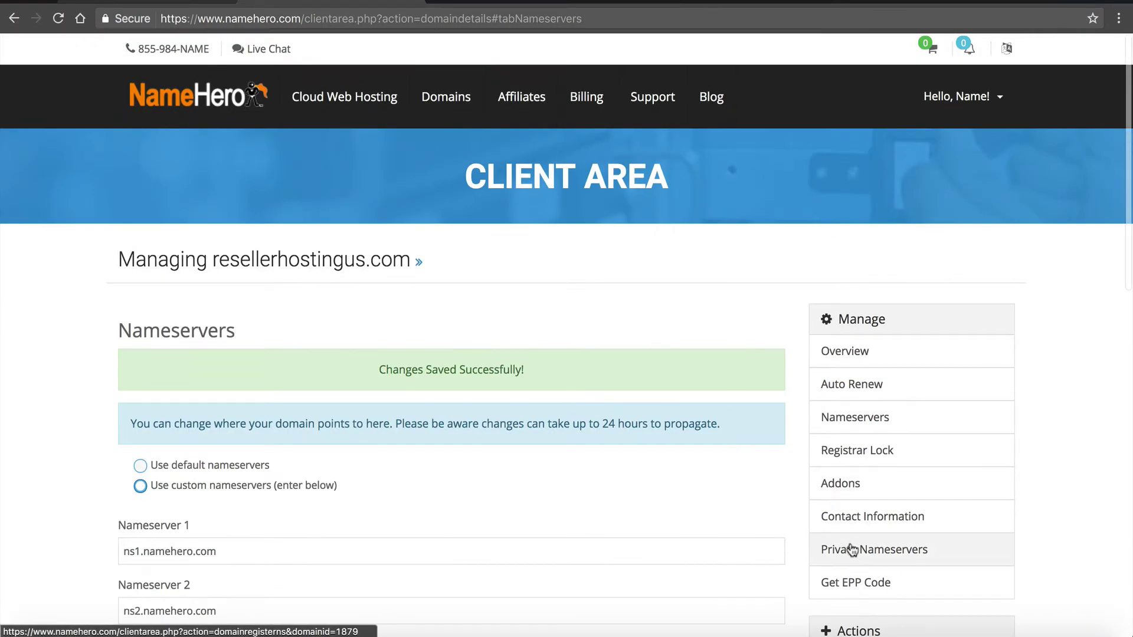
- Delete the existing private nameservers ns1 and ns2
left_click(961, 543)
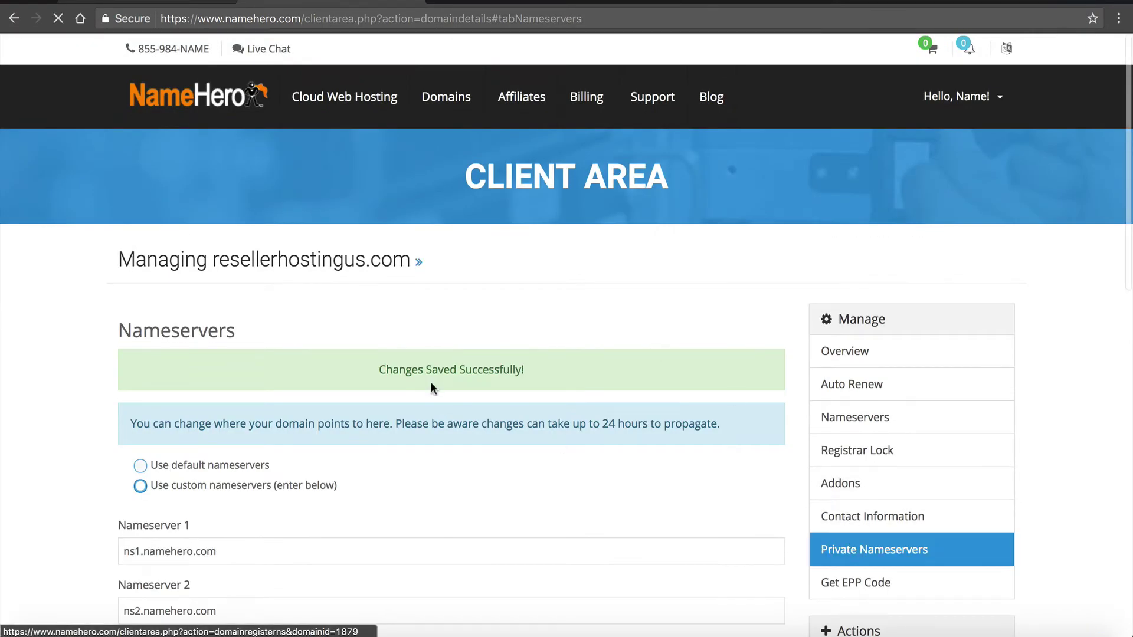
scroll(420, 423, "down", 5)
left_click(382, 485)
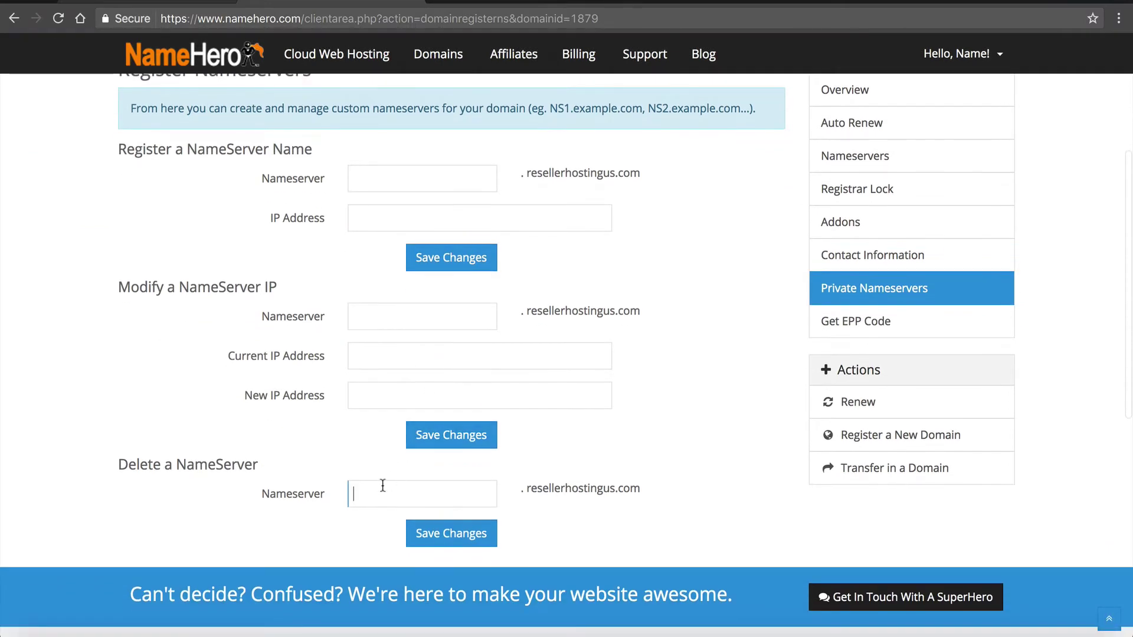
type("ns1")
left_click(431, 544)
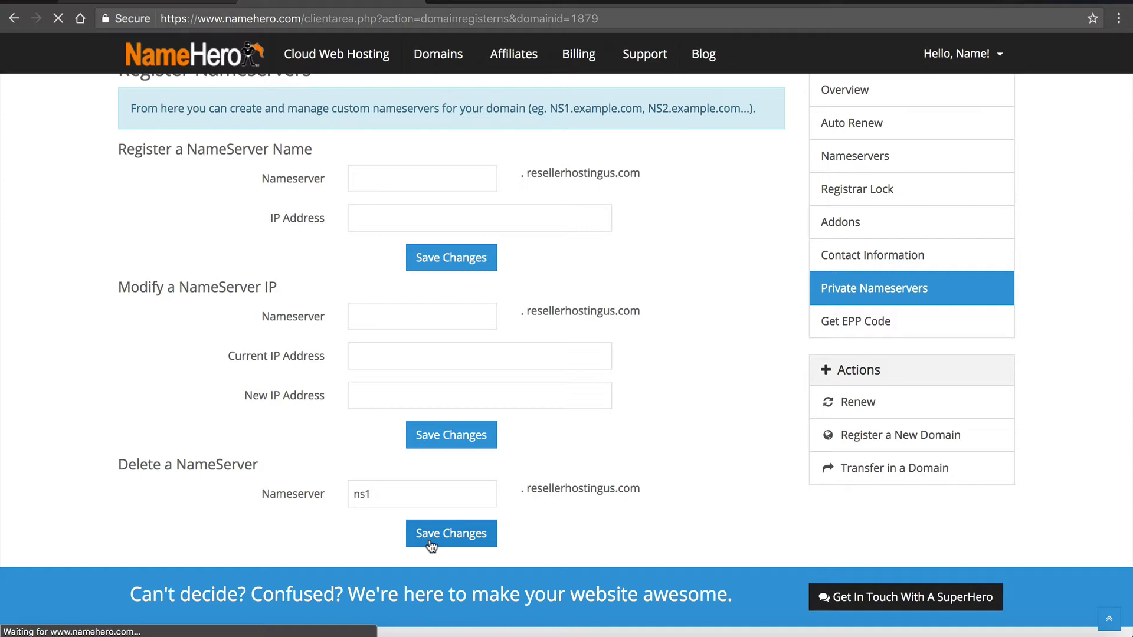
scroll(338, 461, "down", 7)
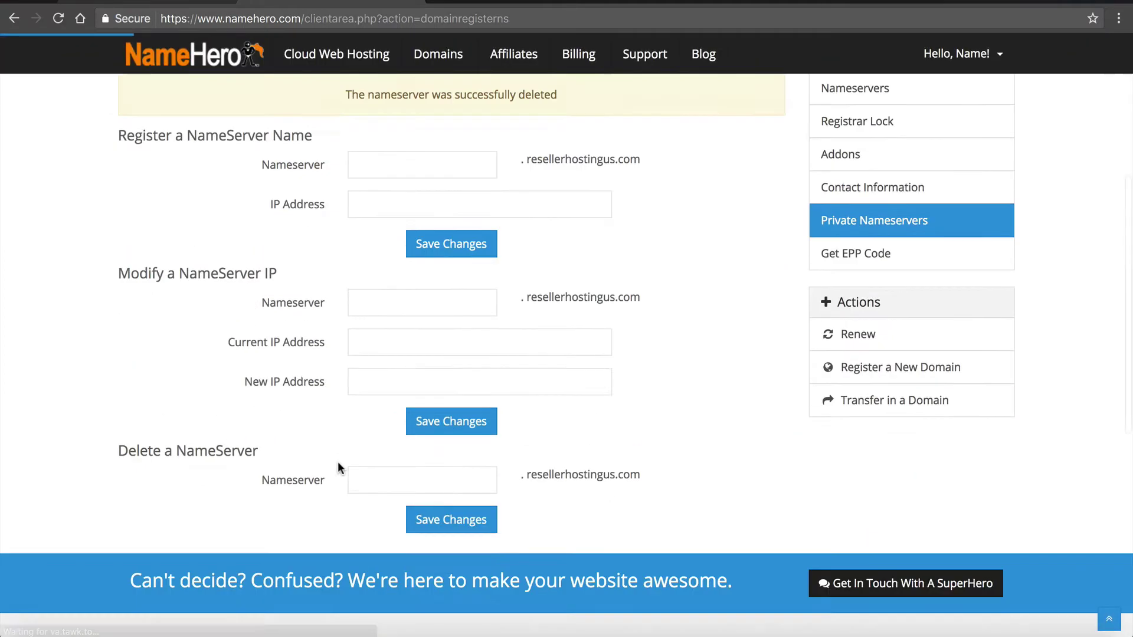
left_click(366, 293)
type("ns2")
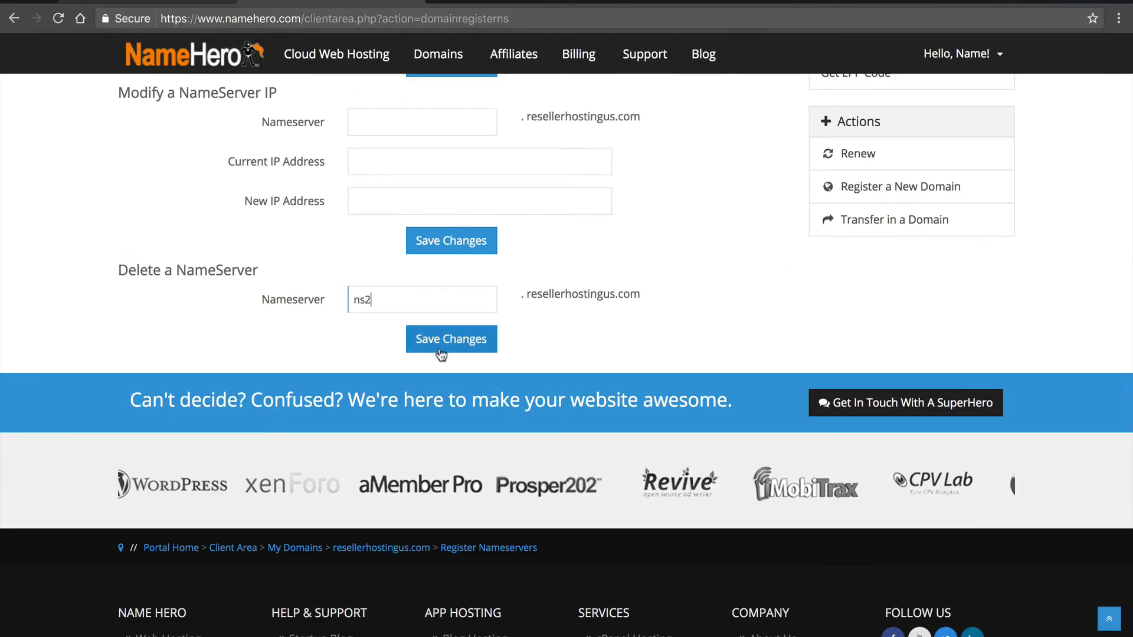
left_click(442, 341)
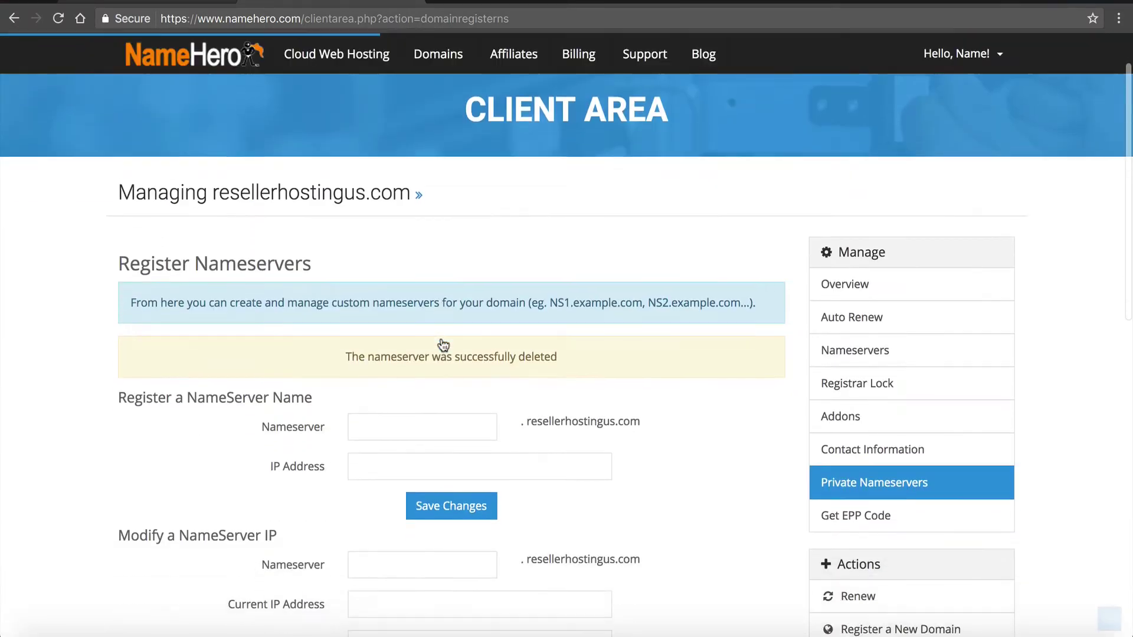
- Register private nameserver ns1 with IP address 72.52.169.62
left_click(160, 3)
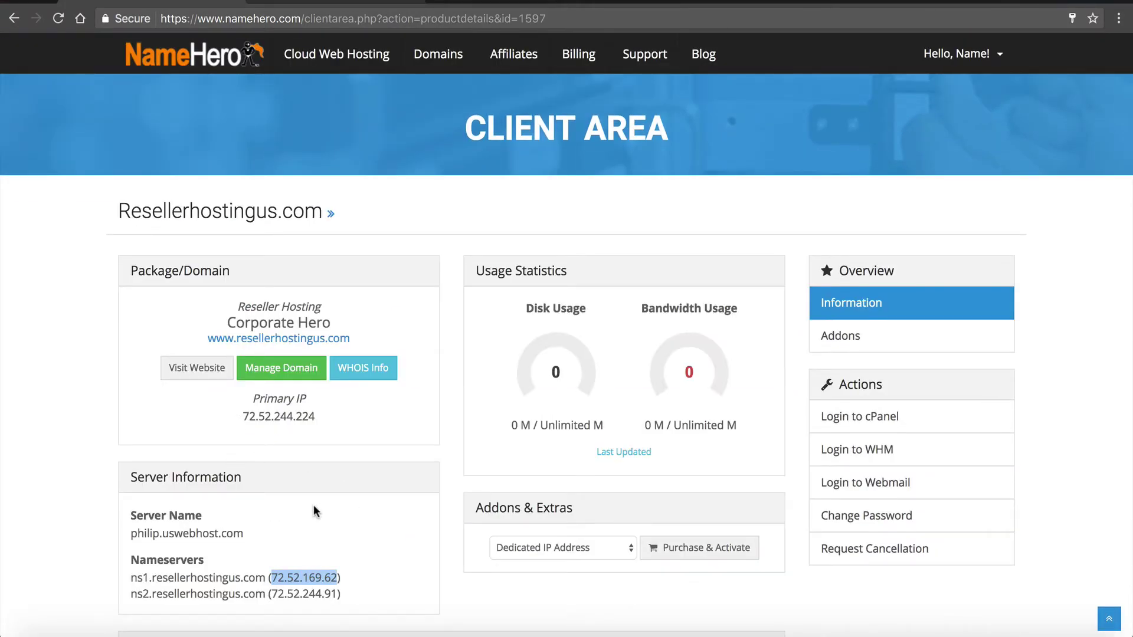
mouse_move(271, 578)
left_mouse_down()
mouse_move(338, 578)
mouse_move(271, 578)
left_mouse_up()
key("ctrl+c")
left_click(336, 578)
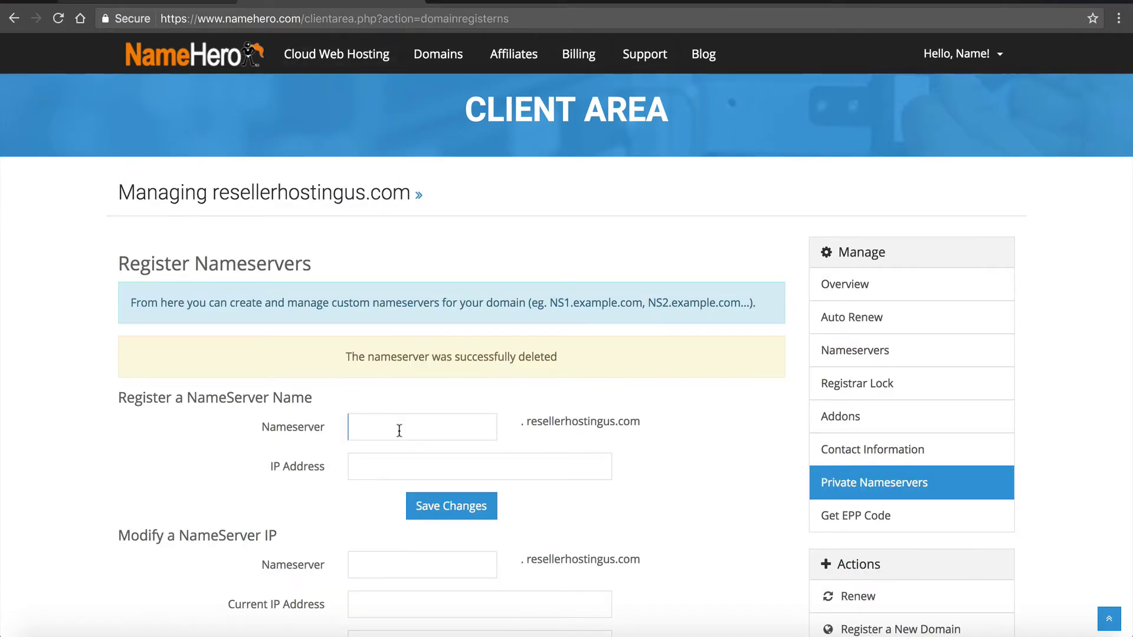
left_click(381, 466)
key("ctrl+v")
key("BackSpace")
left_click(412, 504)
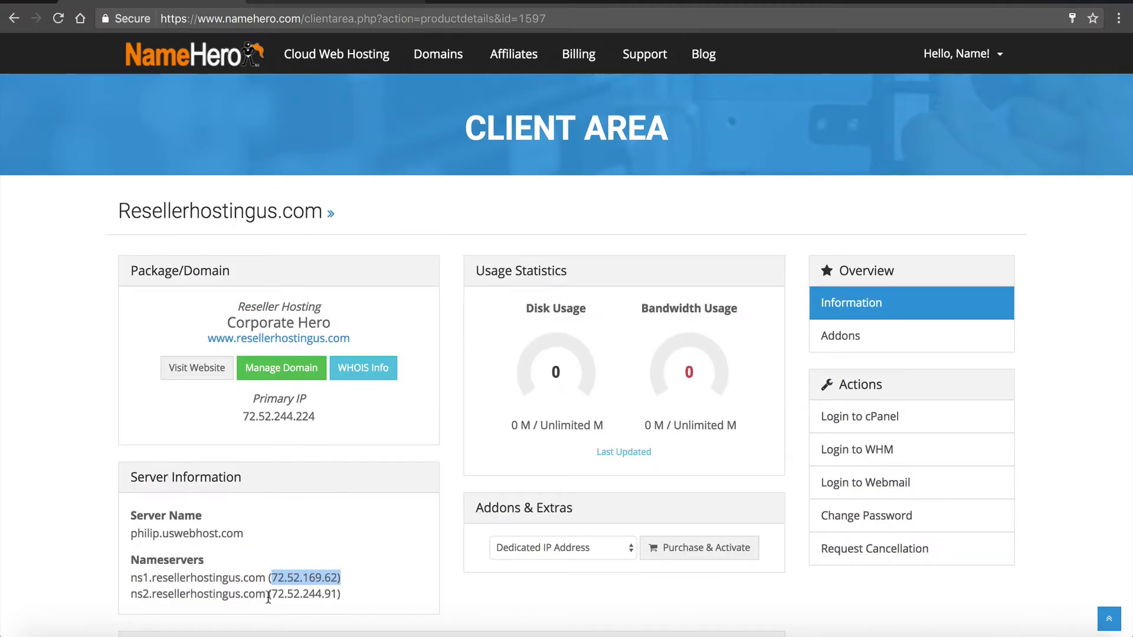
- Register private nameserver ns2 with IP address 72.52.244.91
left_click_drag(269, 596, 338, 597)
key("ctrl+c")
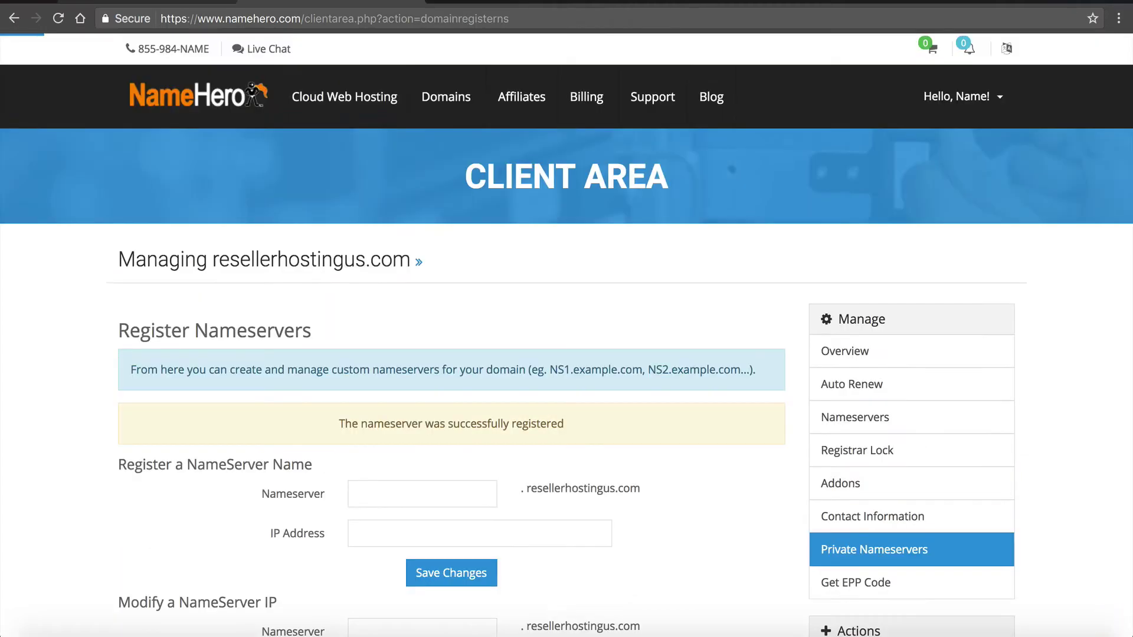
left_click(368, 484)
type("ns2")
left_click(392, 533)
key("ctrl+v")
left_click(429, 578)
- Change Nameserver 1 to ns1.resellerhostingus.com and copy the value
left_click(859, 418)
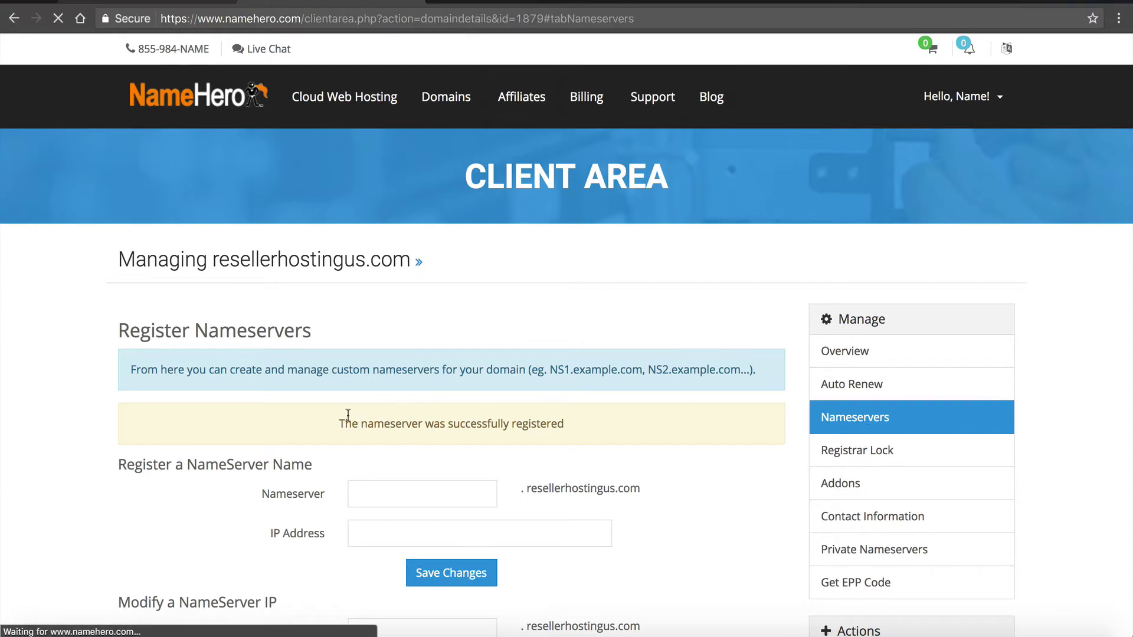
left_click_drag(249, 495, 143, 492)
type("rese")
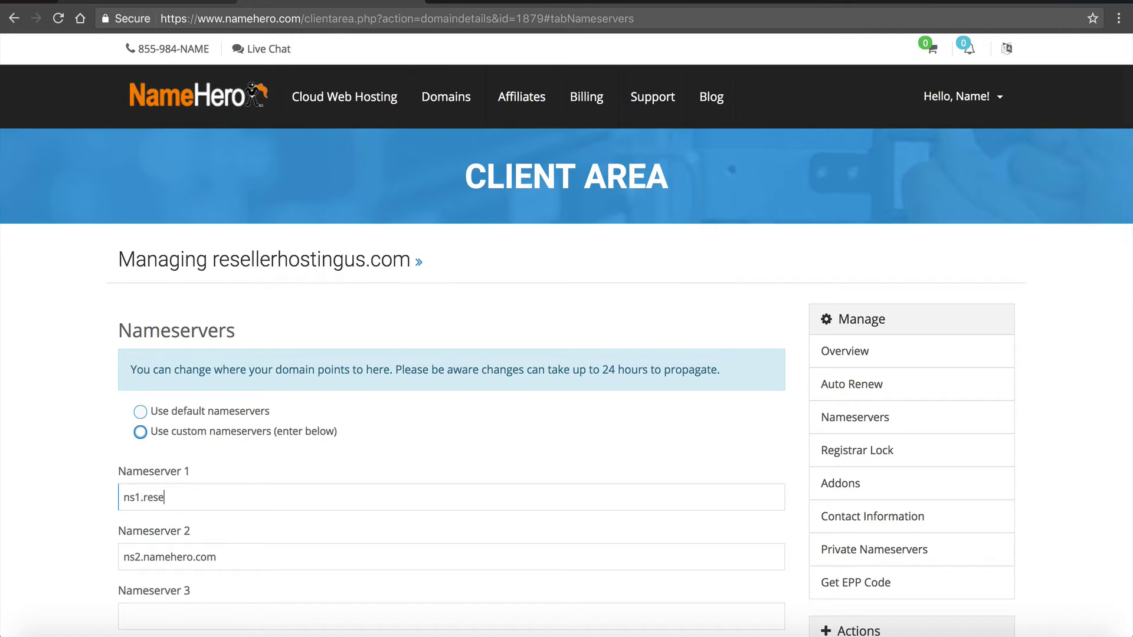
type("llerhostingus.com")
key("ctrl+a")
key("ctrl+c")
- Set Nameserver 2 to ns2.resellerhostingus.com and save the nameserver change
left_click(141, 552)
key("ctrl+a")
key("ctrl+v")
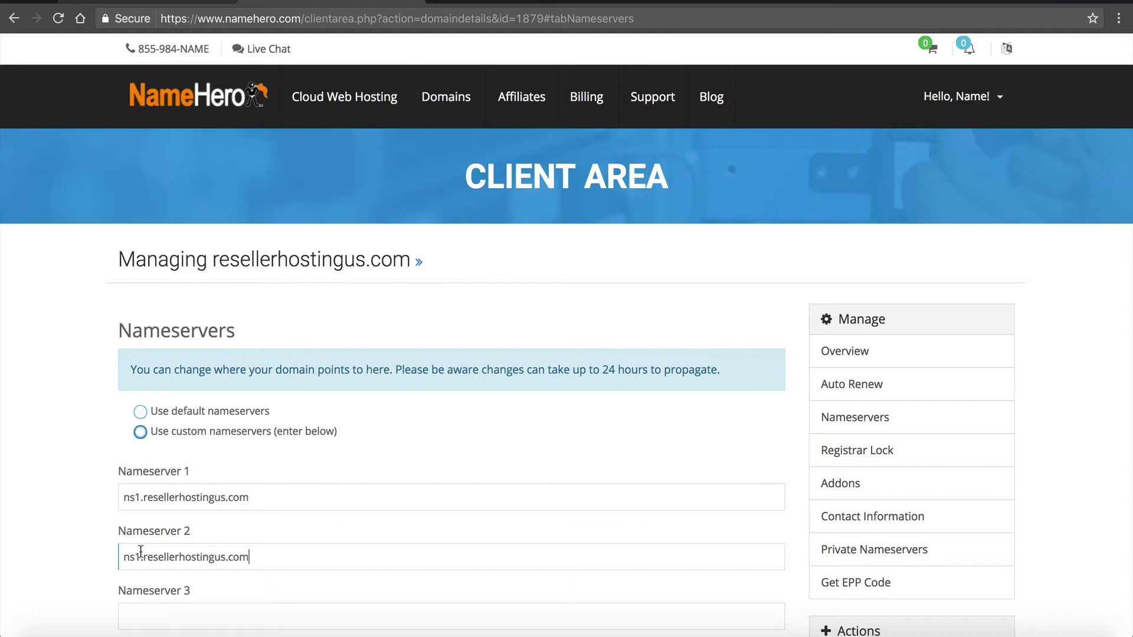
key("BackSpace")
type("2")
scroll(141, 552, "down", 4)
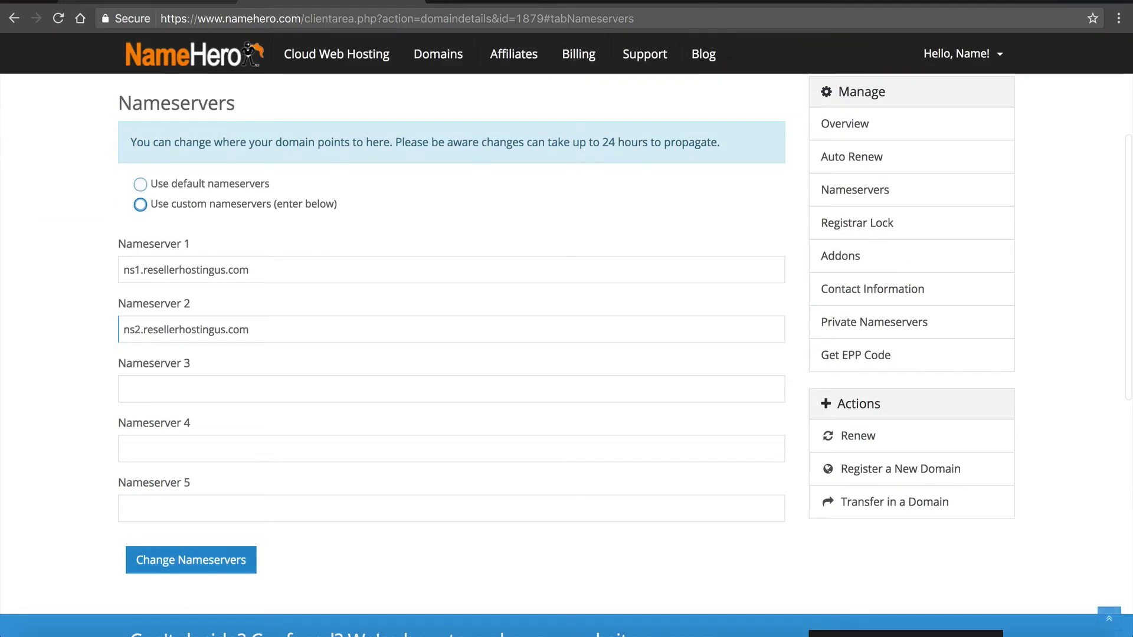
left_click(182, 557)
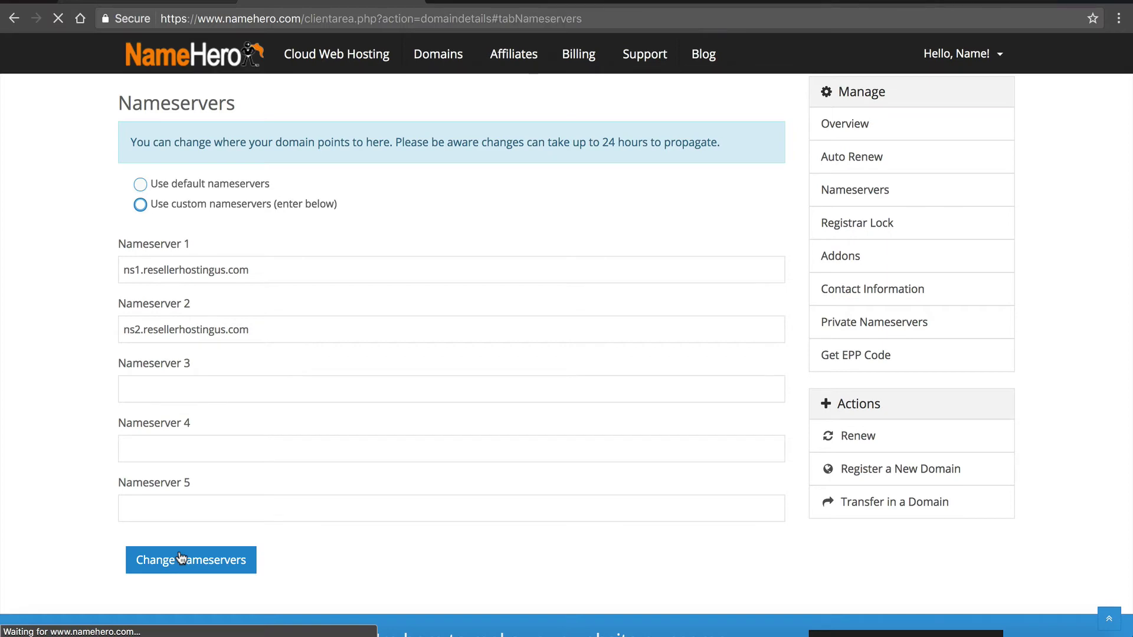
scroll(181, 558, "down", 3)
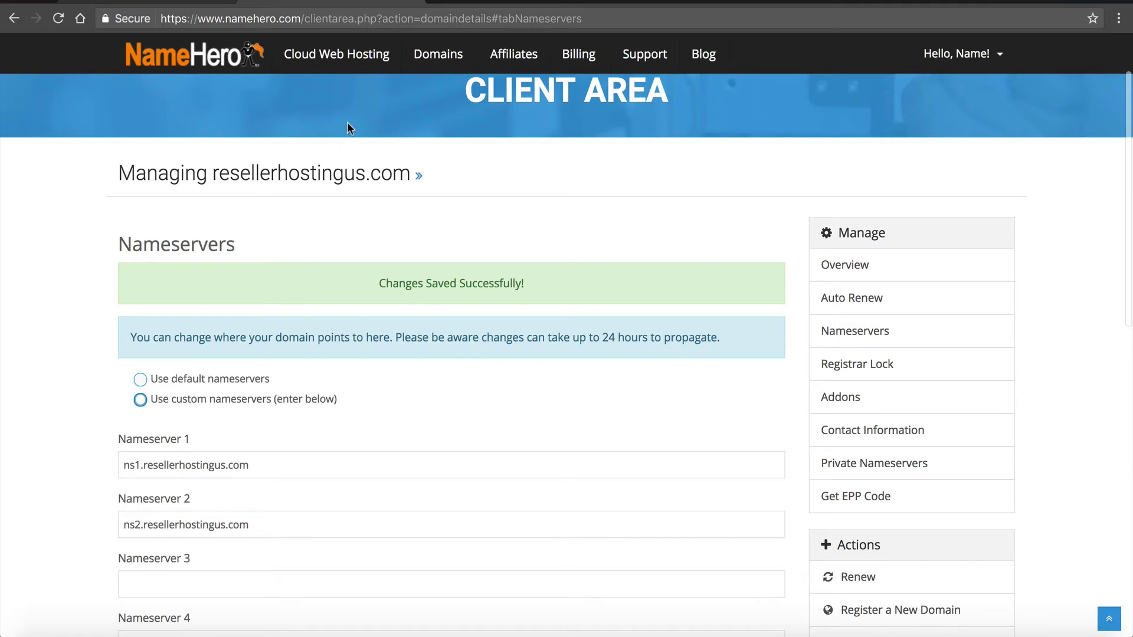
- Show the hosting account's add-ons and highlight the WHMCS No Branding License key text
left_click(410, 2)
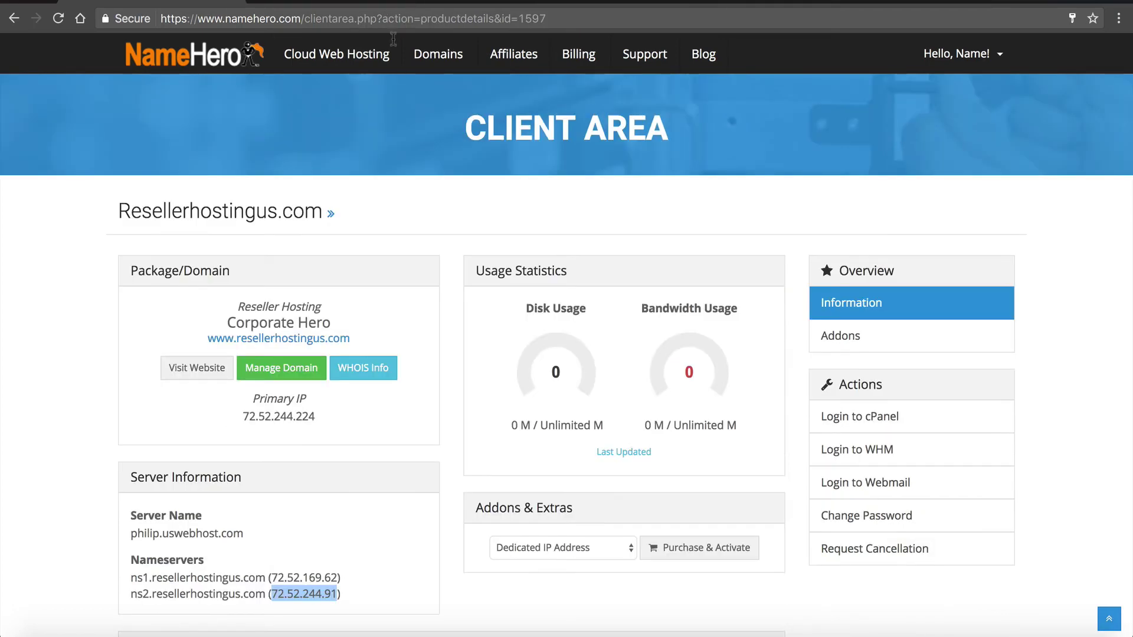
scroll(330, 437, "up", 2)
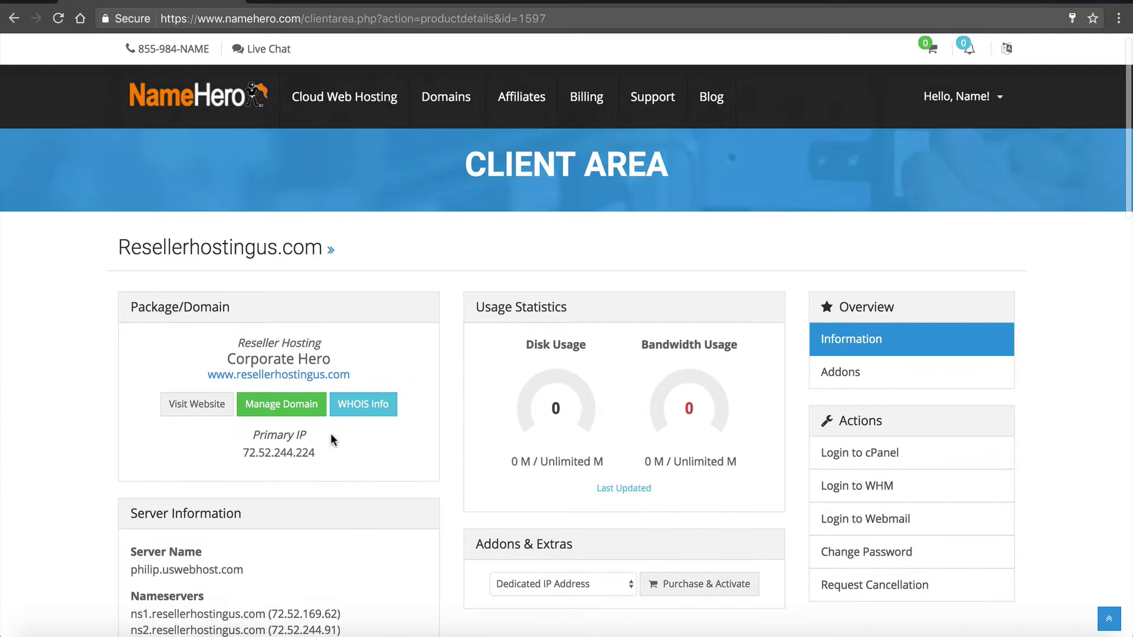
scroll(330, 433, "down", 2)
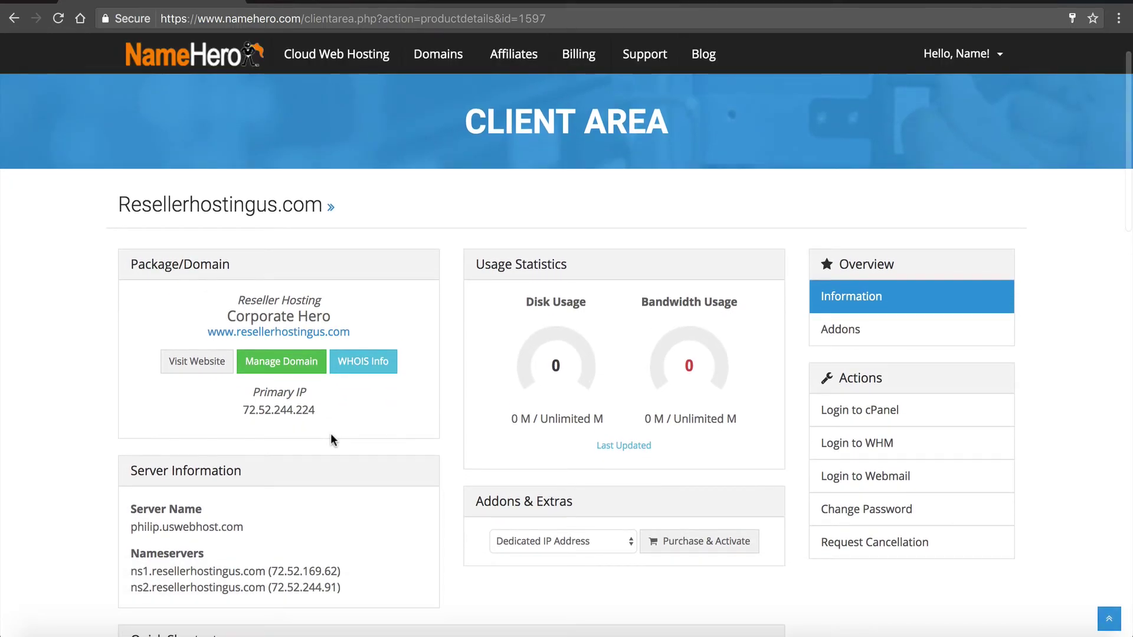
left_click(841, 330)
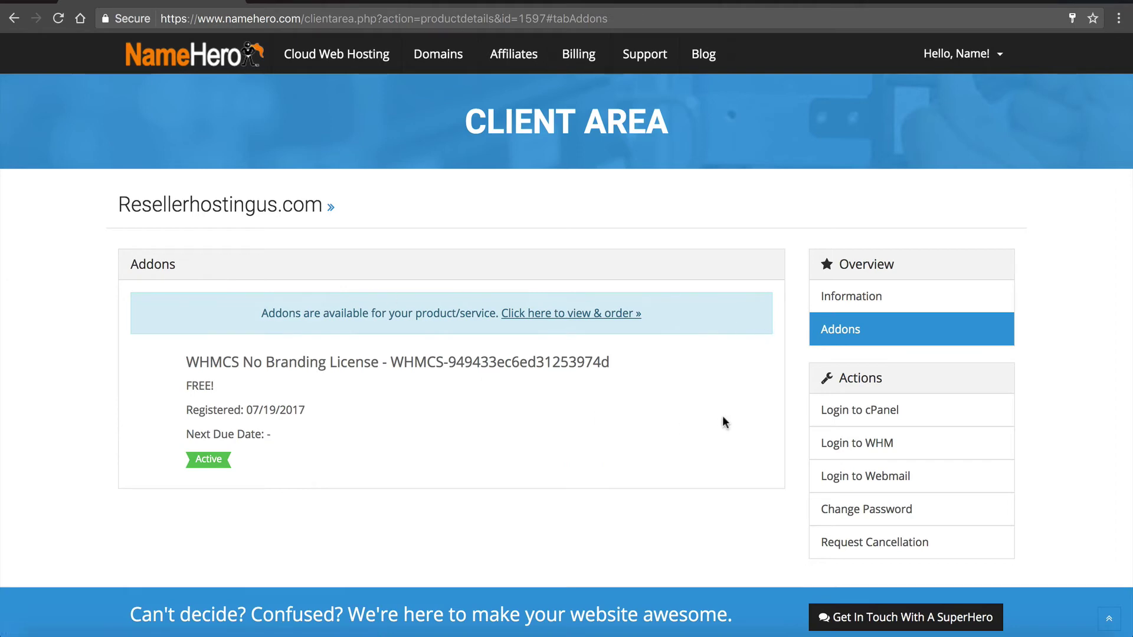
left_click_drag(188, 359, 611, 359)
left_click(393, 351)
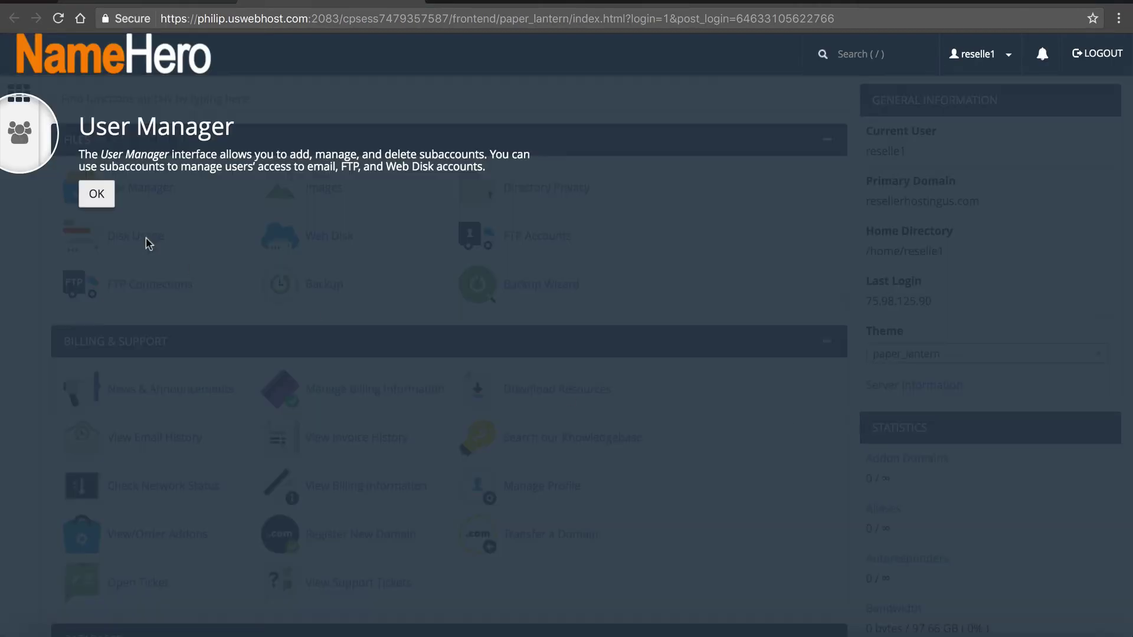
- Search 'sub' to reach Subdomains and enter clients as the subdomain for resellerhostingus.com
left_click(96, 194)
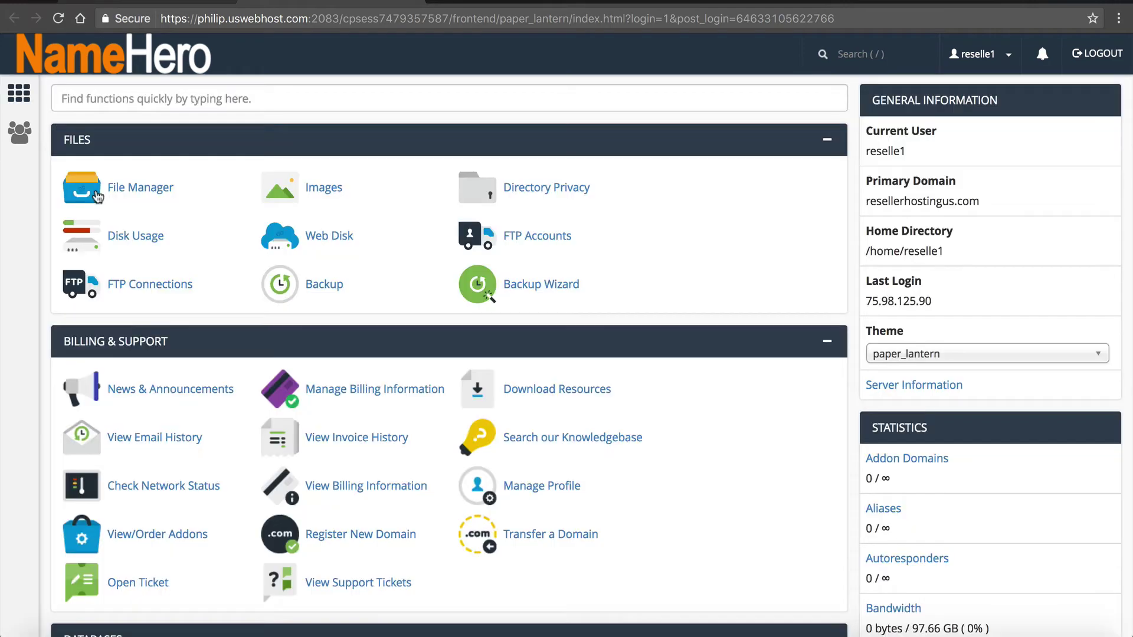
left_click(121, 98)
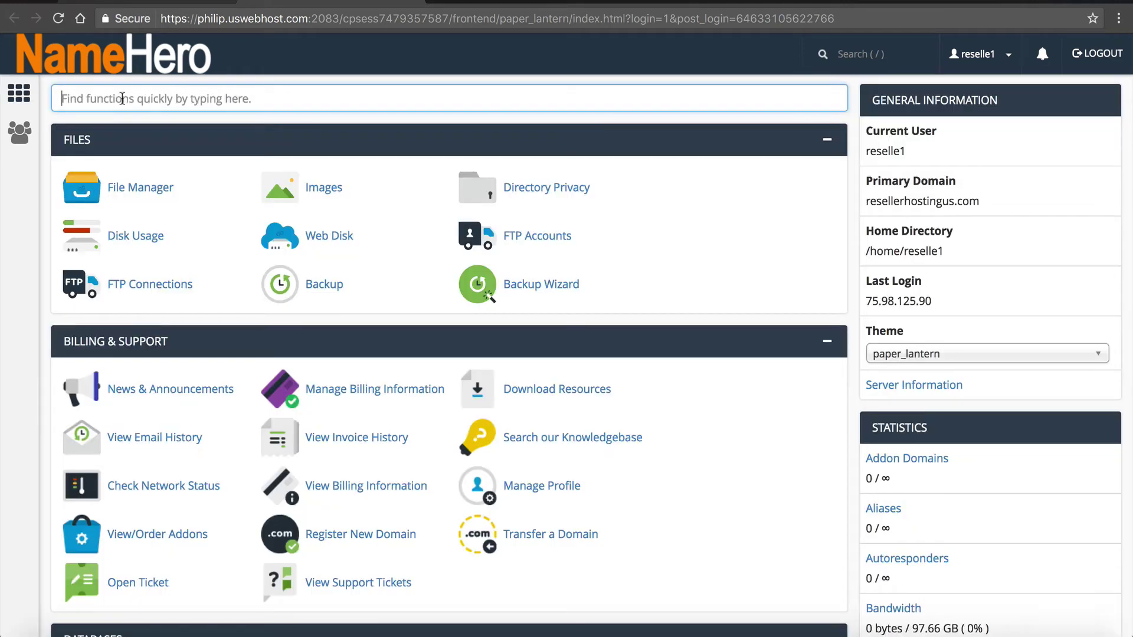
type("sub")
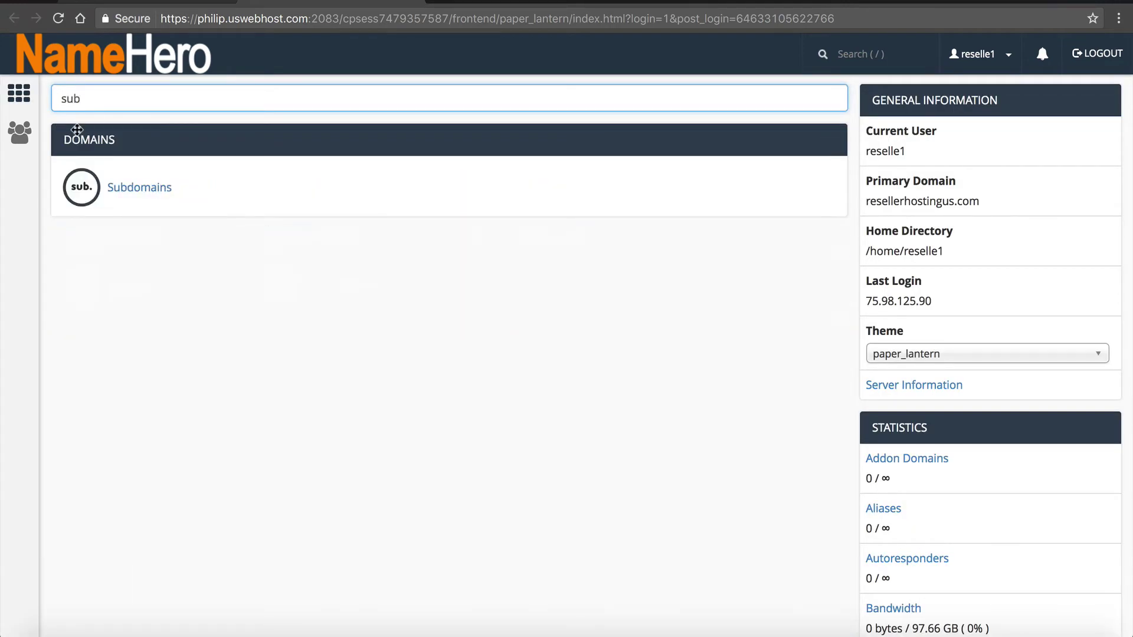
left_click(145, 192)
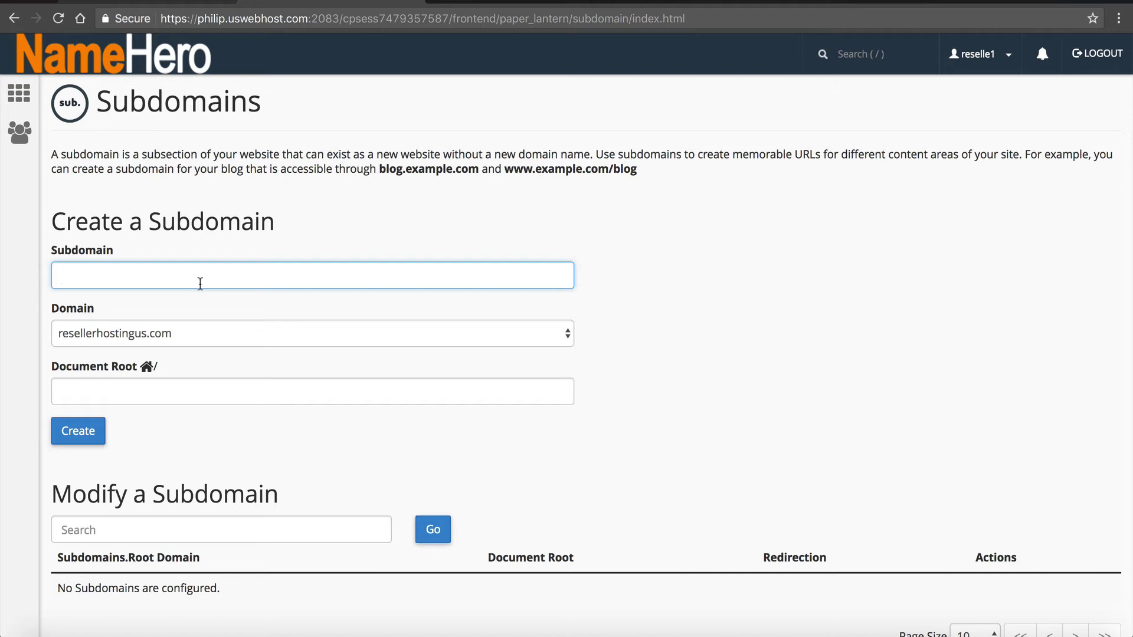
type("clients")
left_click(186, 444)
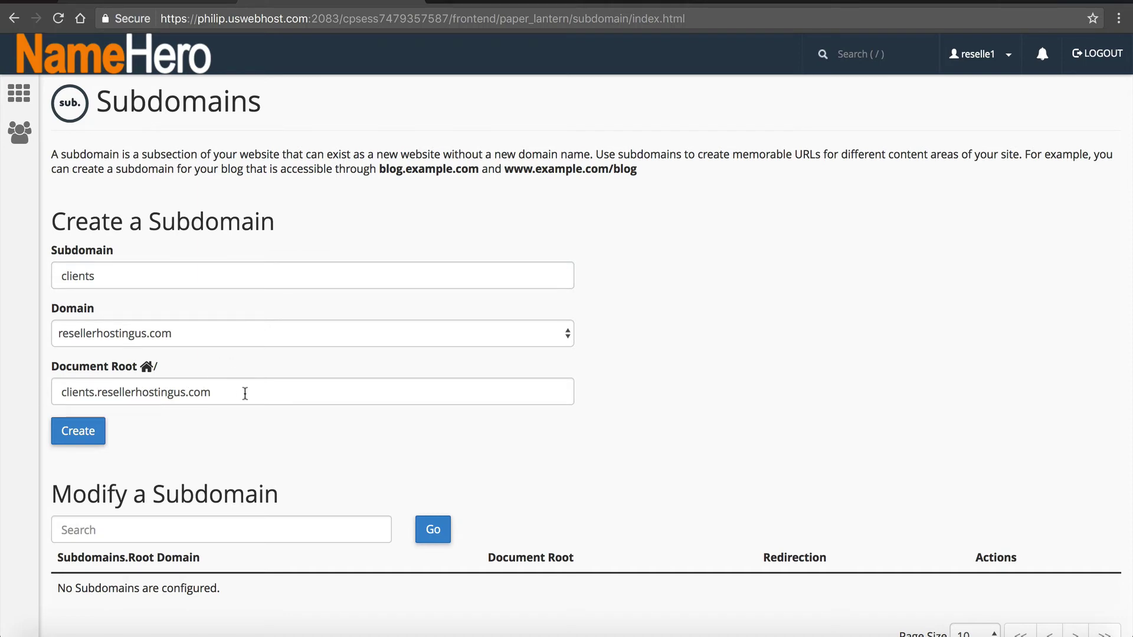
- Create the clients subdomain, then scroll cPanel home to the Softaculous Apps Installer section
left_click(85, 432)
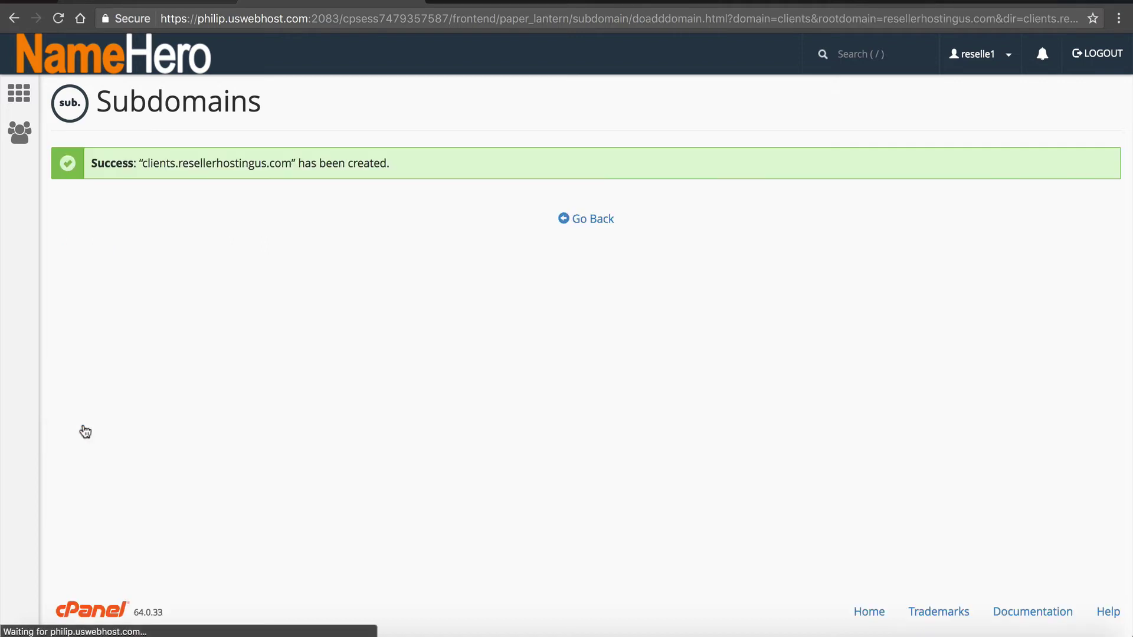
left_click(584, 228)
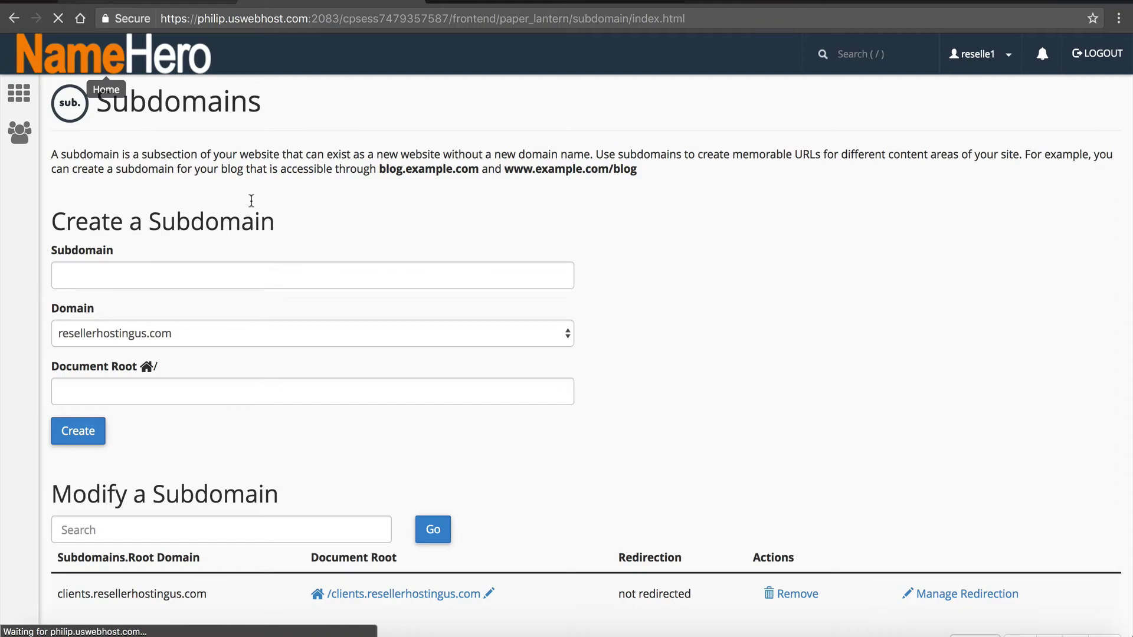
scroll(260, 234, "down", 15)
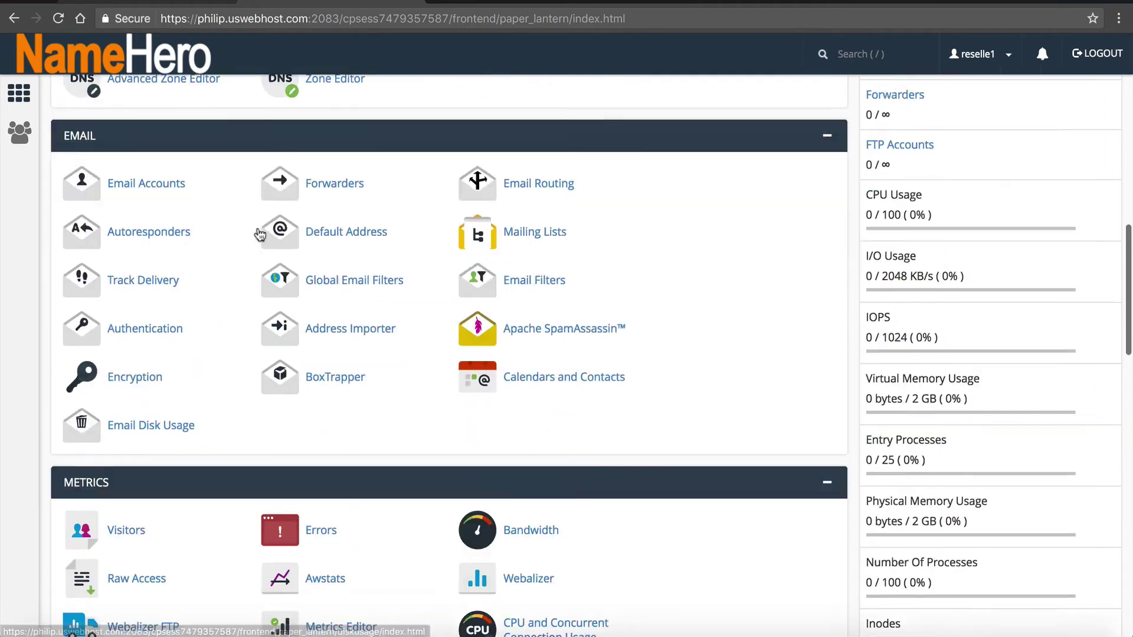
scroll(259, 235, "down", 20)
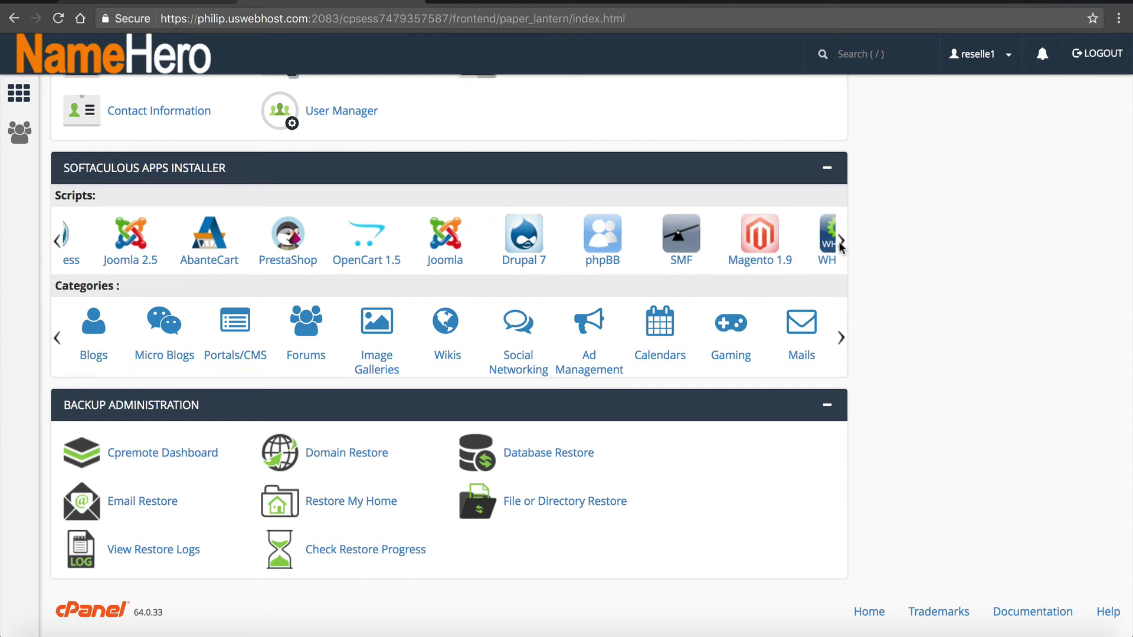
left_click(813, 245)
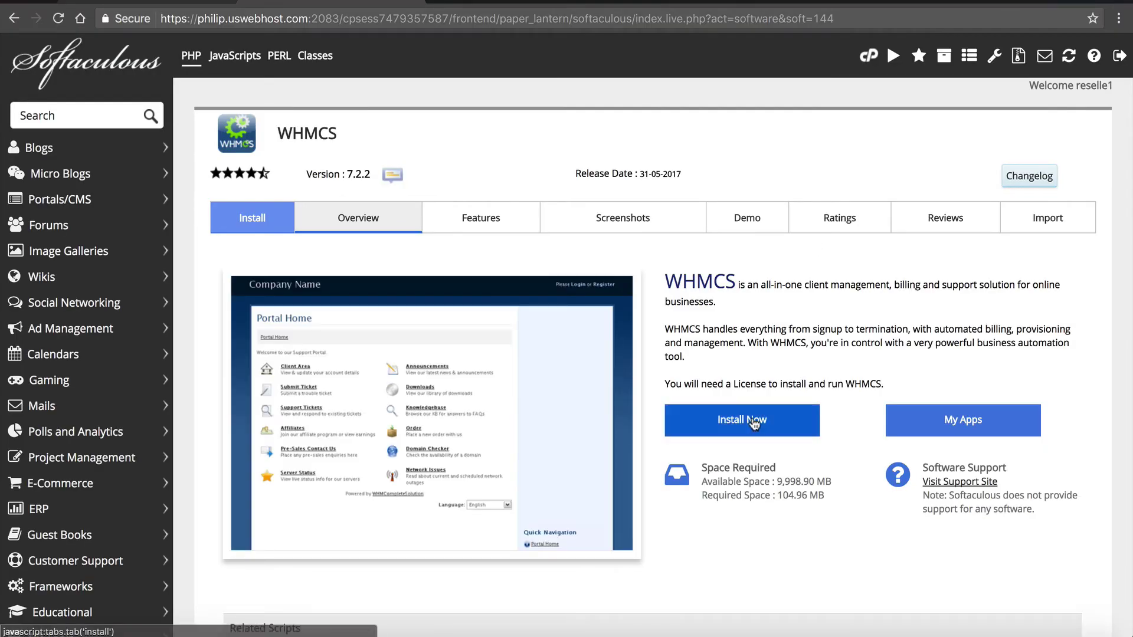
left_click(753, 420)
left_click(700, 348)
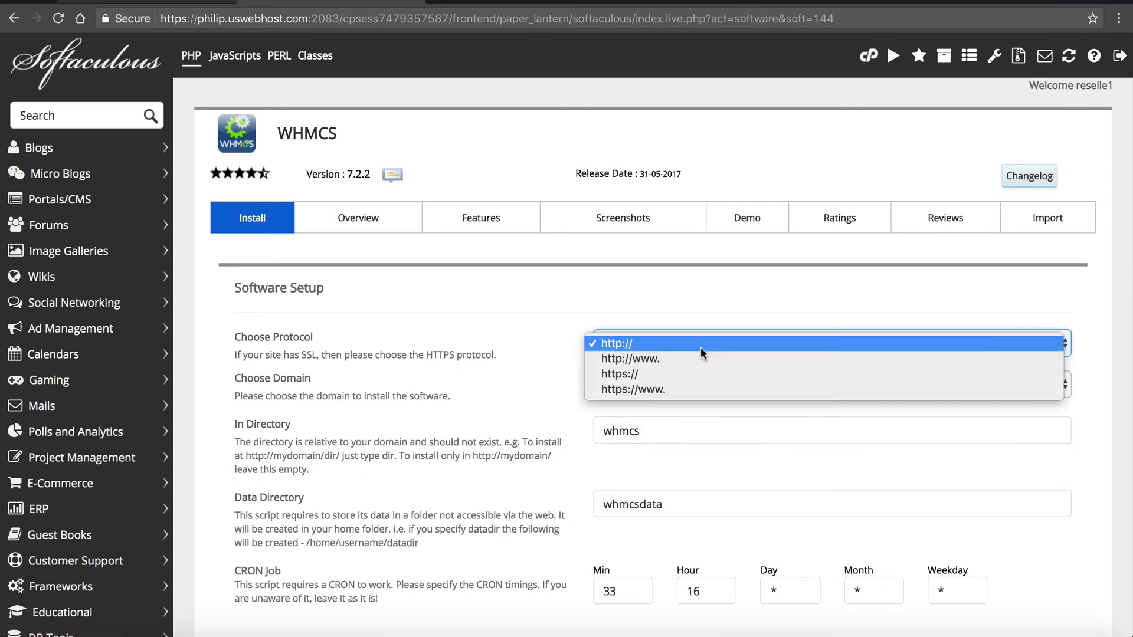
left_click(689, 377)
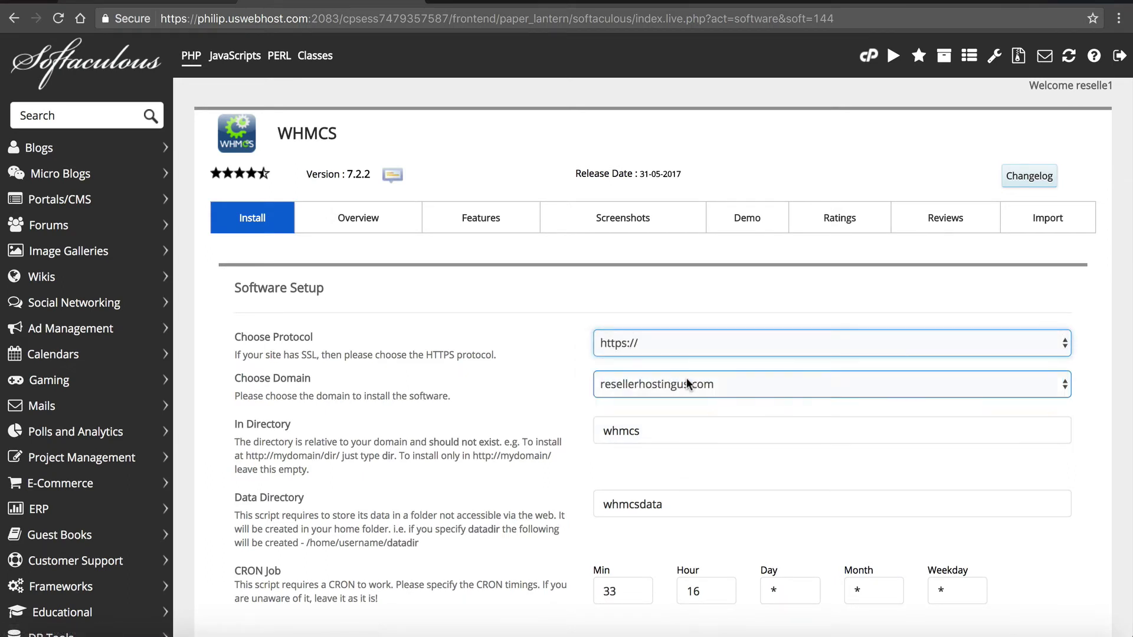
left_click(685, 381)
left_click(678, 402)
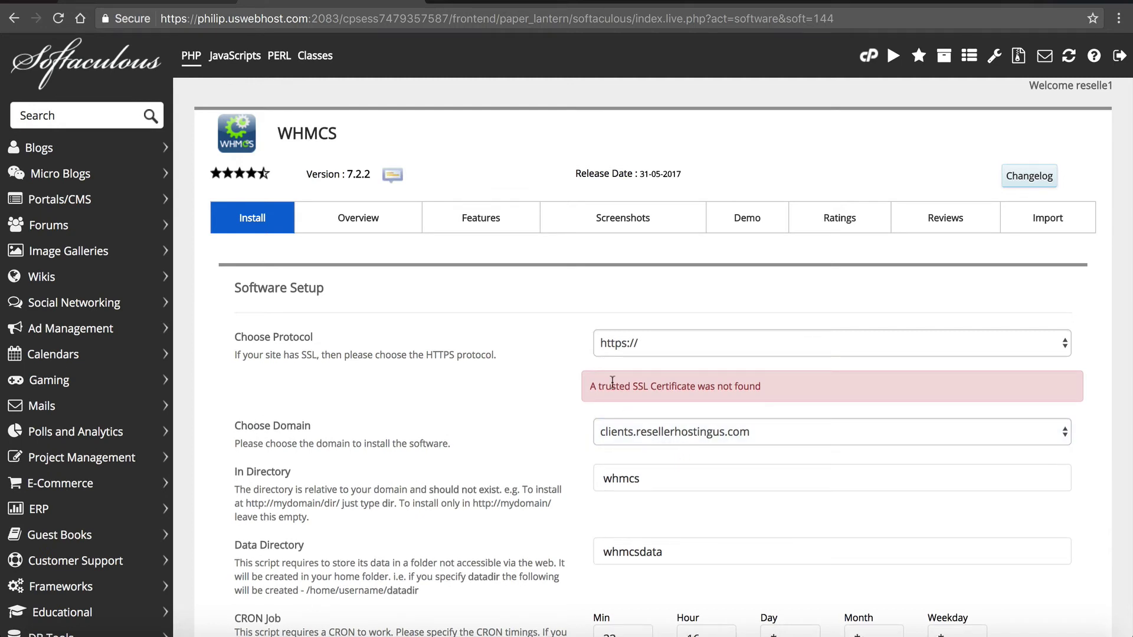
- Highlight the missing SSL certificate warning line
left_click_drag(594, 381, 742, 394)
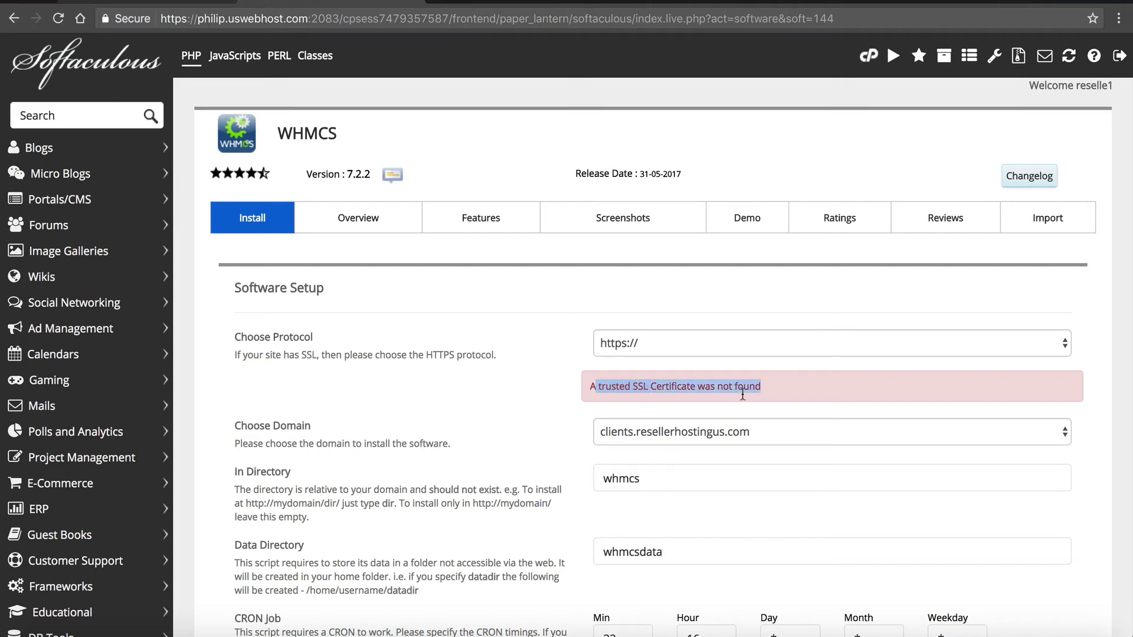
left_click(764, 395)
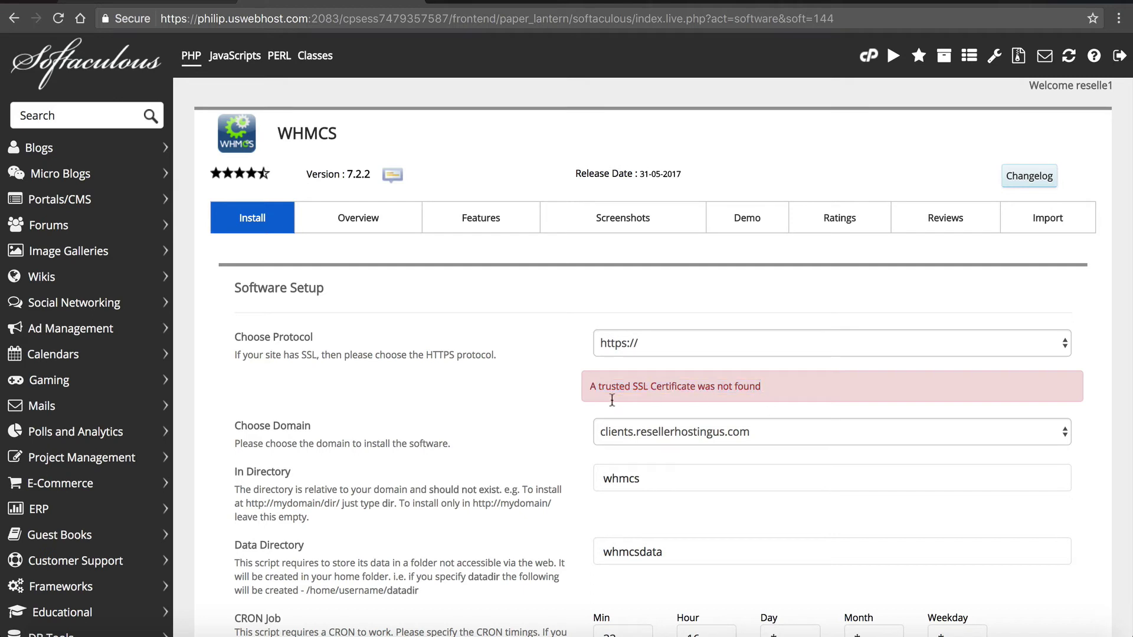
triple_click(582, 392)
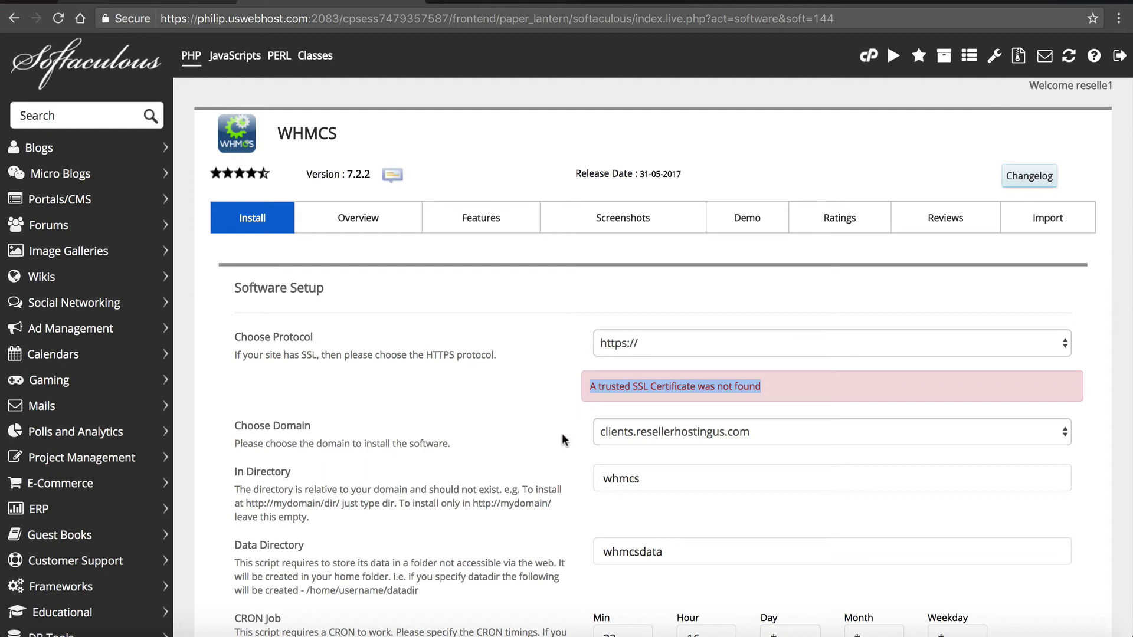
- Empty the In Directory field so WHMCS installs at the clients.resellerhostingus.com root
left_click(542, 484)
scroll(540, 483, "down", 2)
left_click(697, 410)
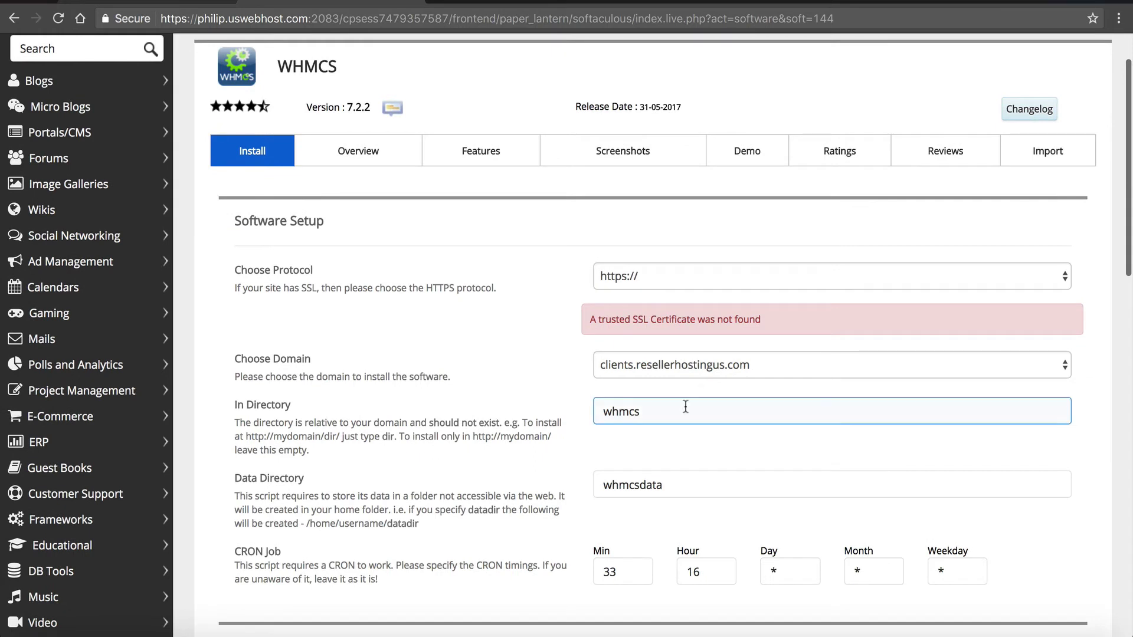
key("ctrl+a")
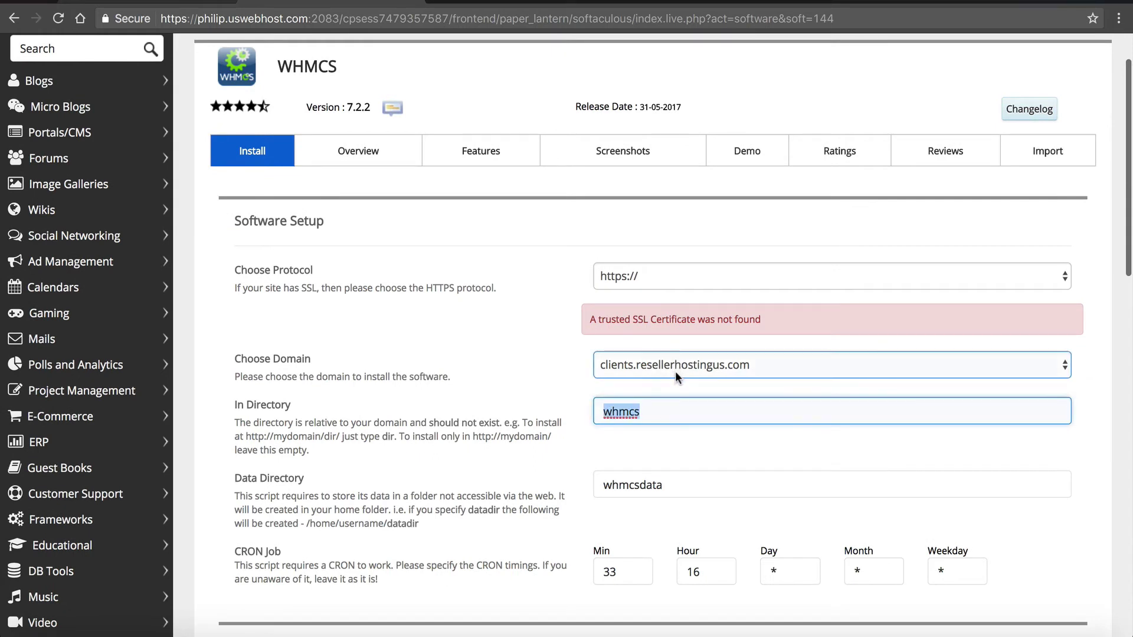
left_click(675, 370)
left_click(671, 369)
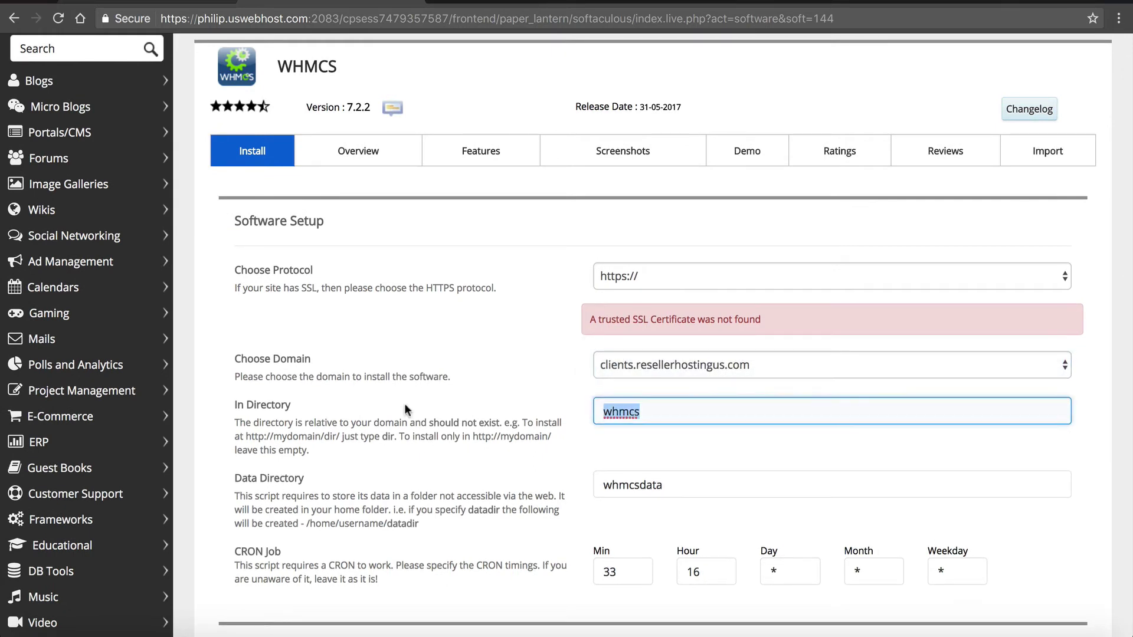
key("BackSpace")
scroll(647, 495, "down", 2)
left_click(708, 416)
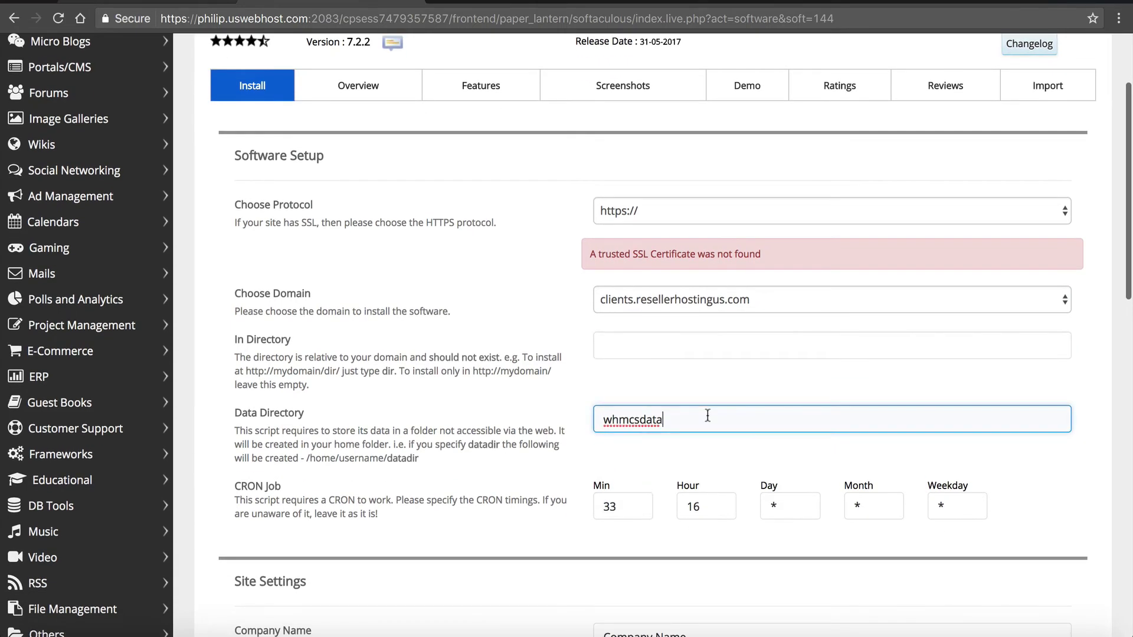
scroll(705, 415, "down", 3)
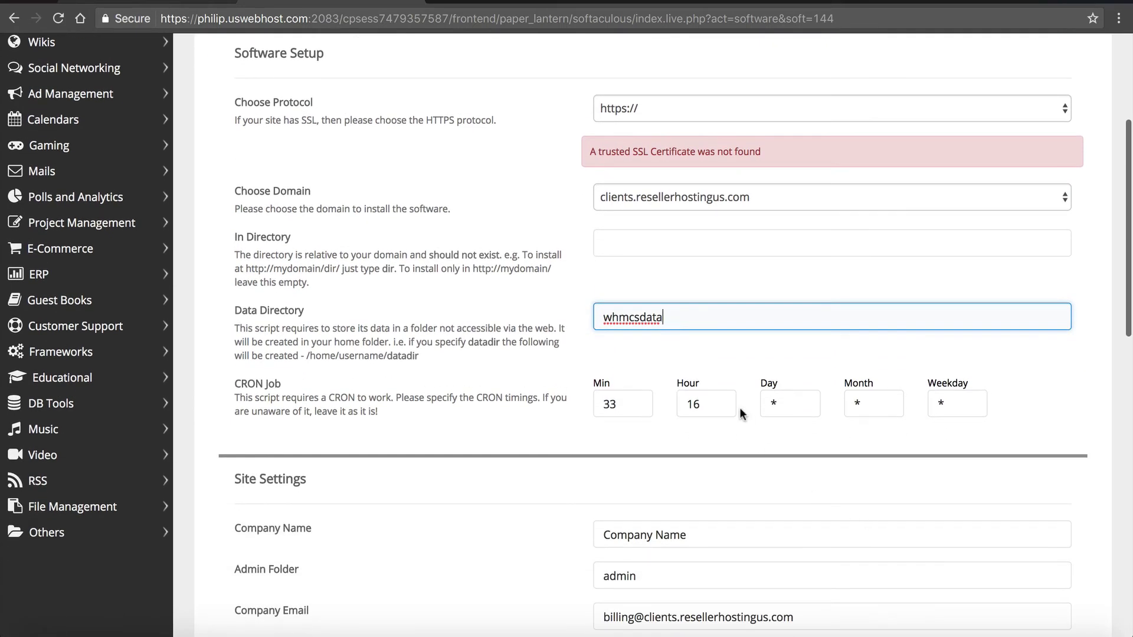
scroll(739, 407, "down", 6)
- Change the Admin Folder from 'admin' to aCesS12
left_click(714, 348)
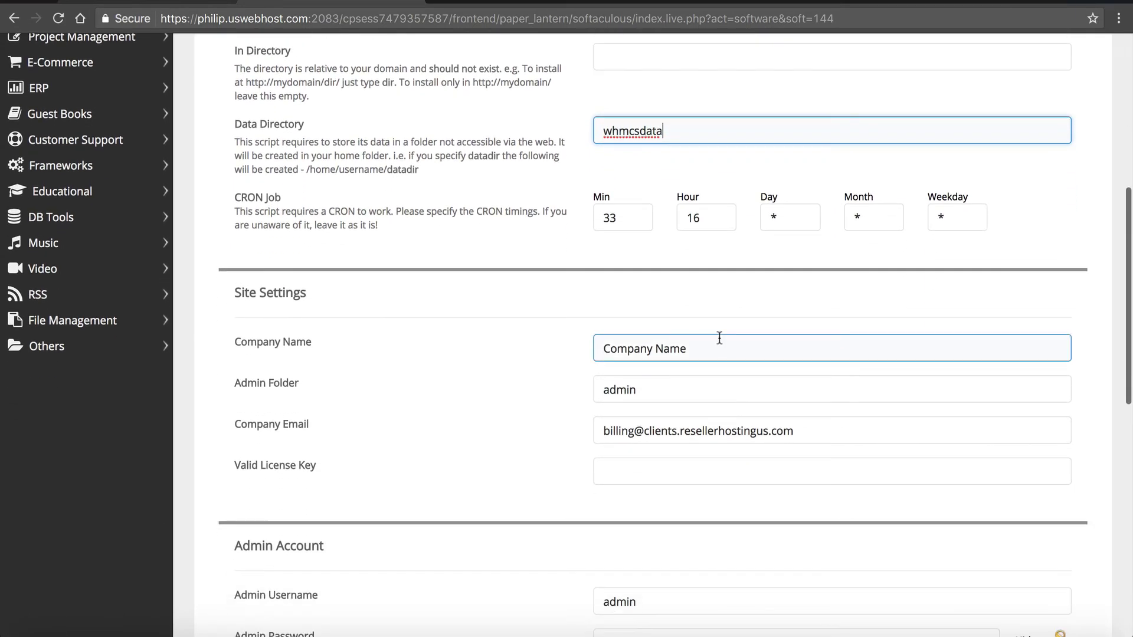
left_click(677, 389)
left_click_drag(649, 392, 518, 387)
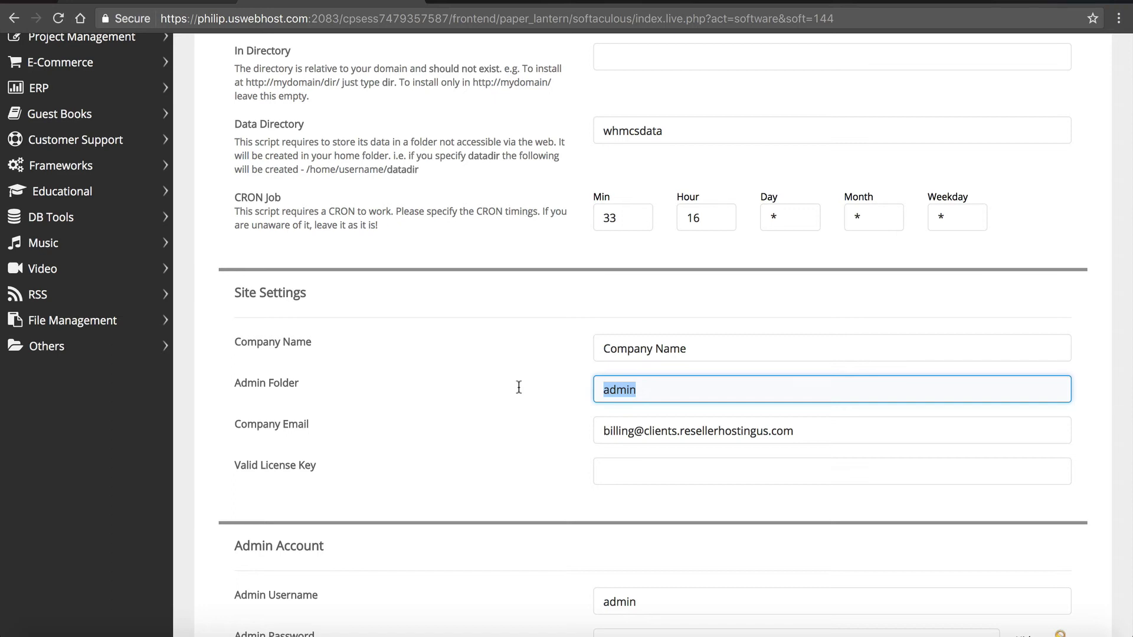
type("aCesS12")
- Paste the WHMCS licence key into the Valid License Key field
scroll(653, 335, "down", 3)
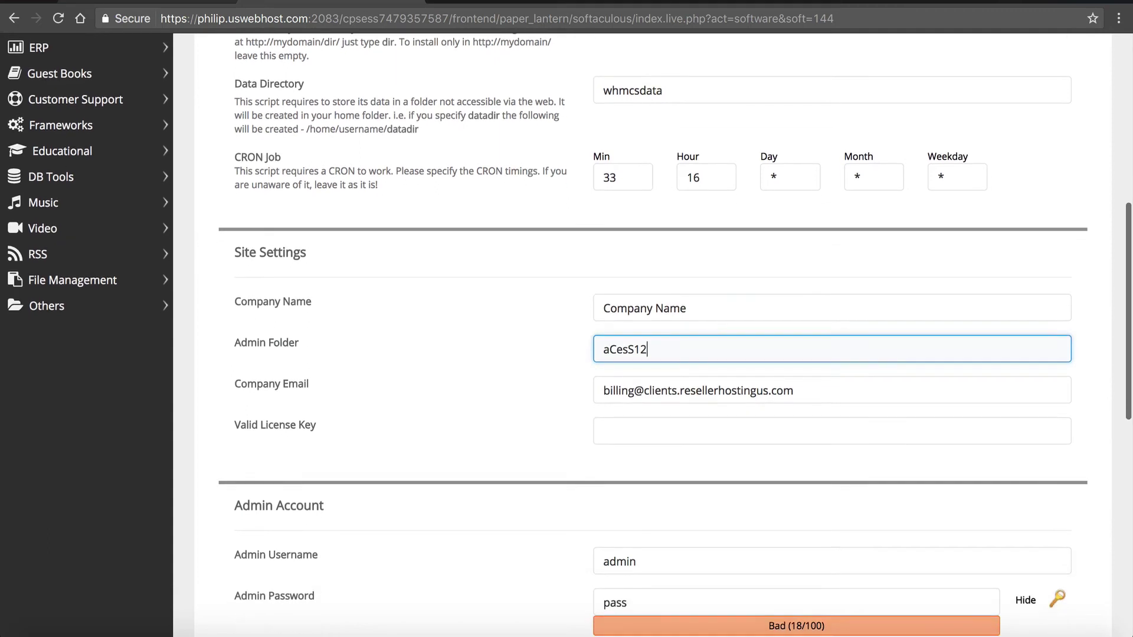
left_click(234, 357)
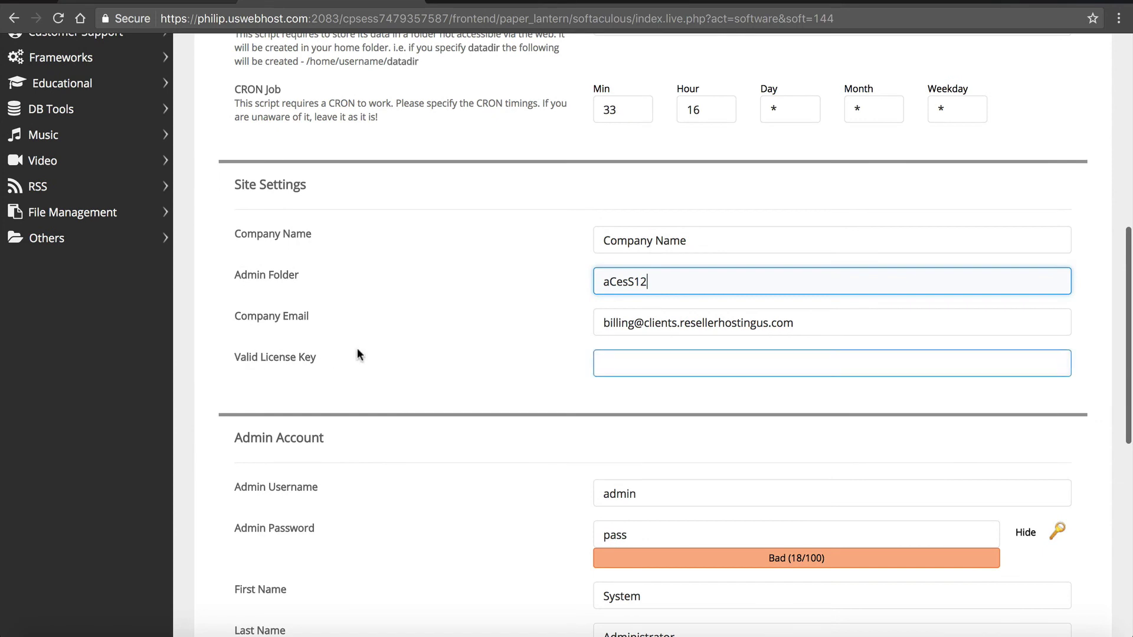
left_click(614, 357)
key("ctrl+v")
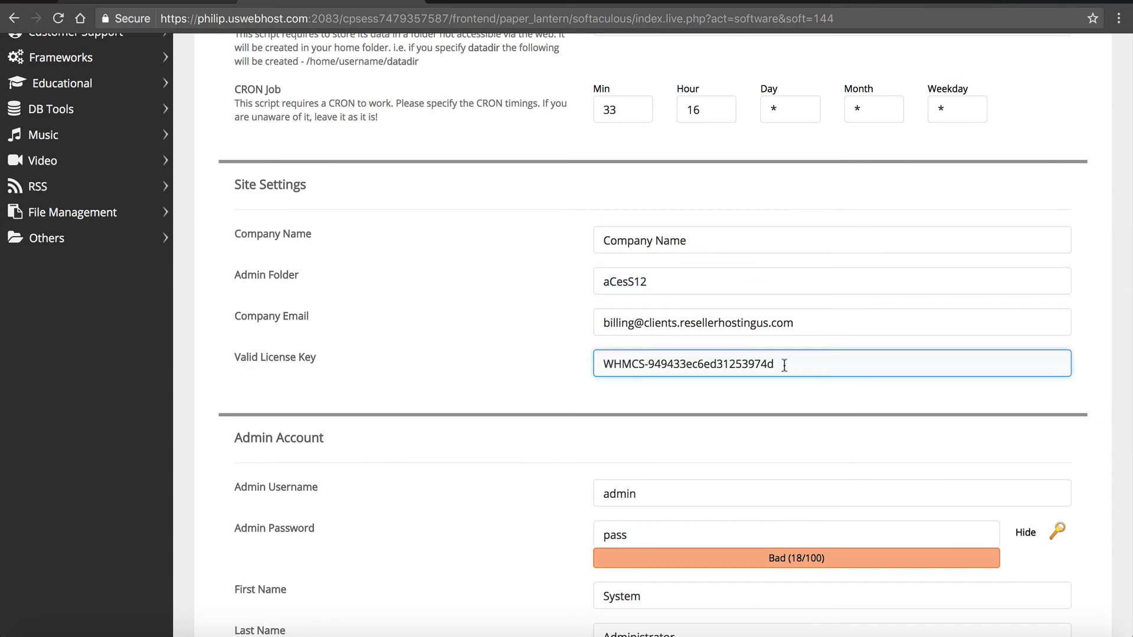
- Generate and copy a strong admin password and set a new admin username
scroll(770, 357, "down", 3)
left_click(738, 354)
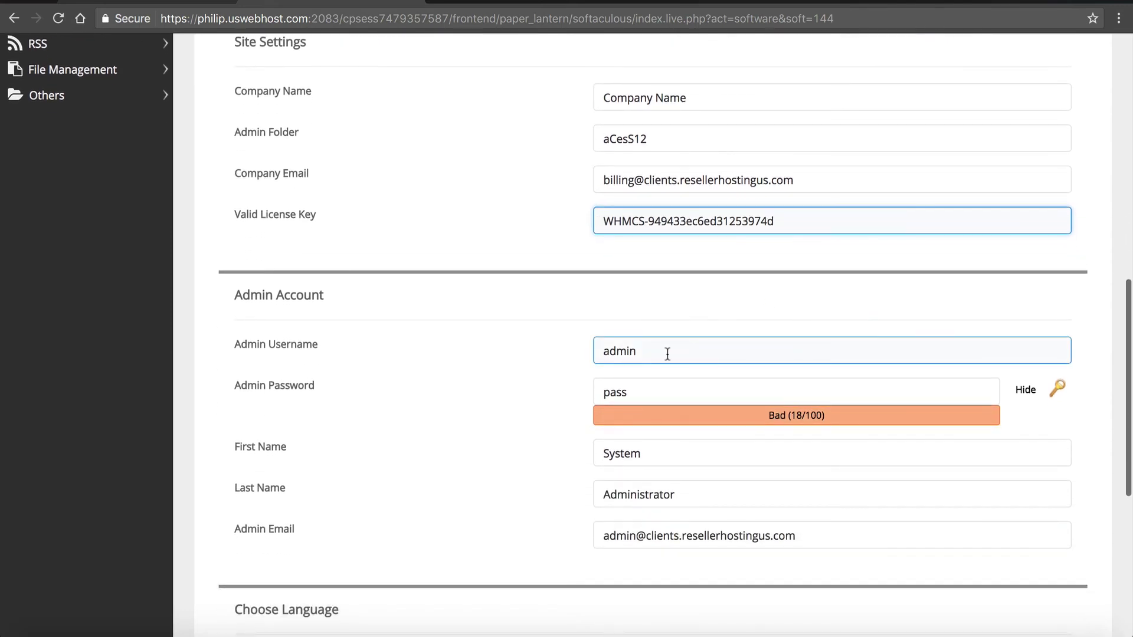
left_click_drag(667, 353, 509, 331)
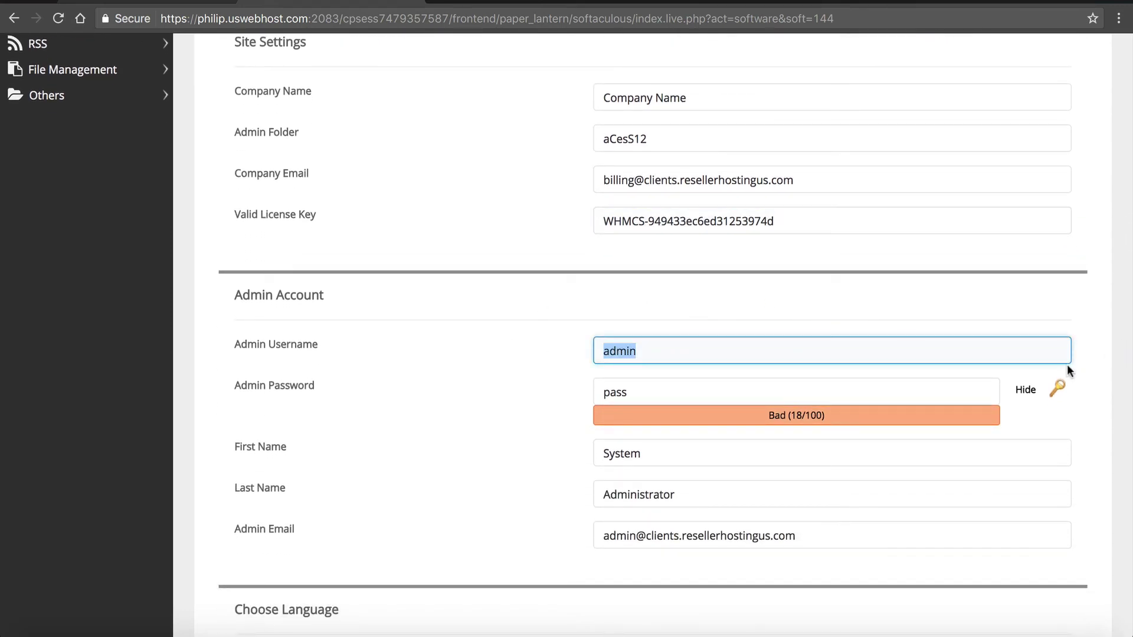
left_click(1057, 388)
left_click_drag(771, 390, 545, 378)
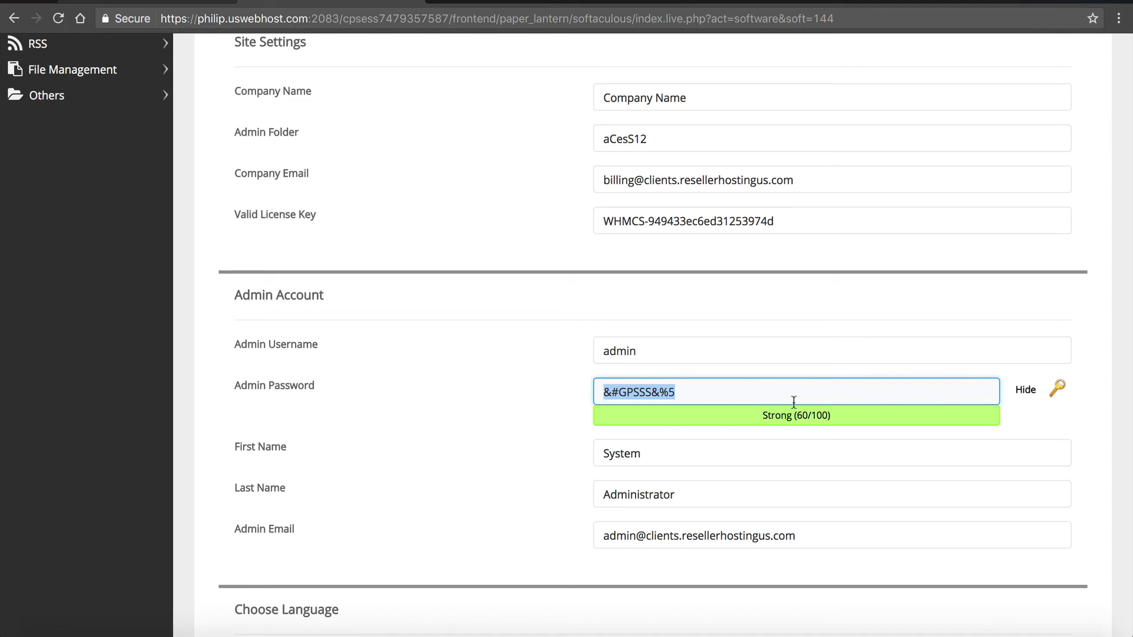
left_click_drag(654, 342, 482, 326)
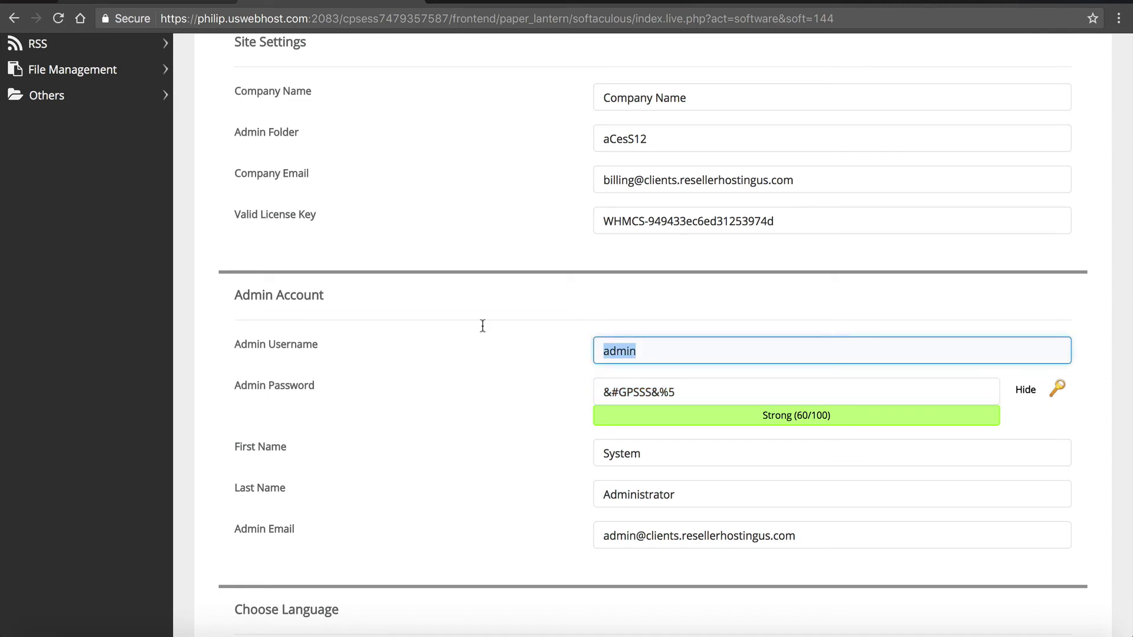
type("ryangray")
left_click(466, 385)
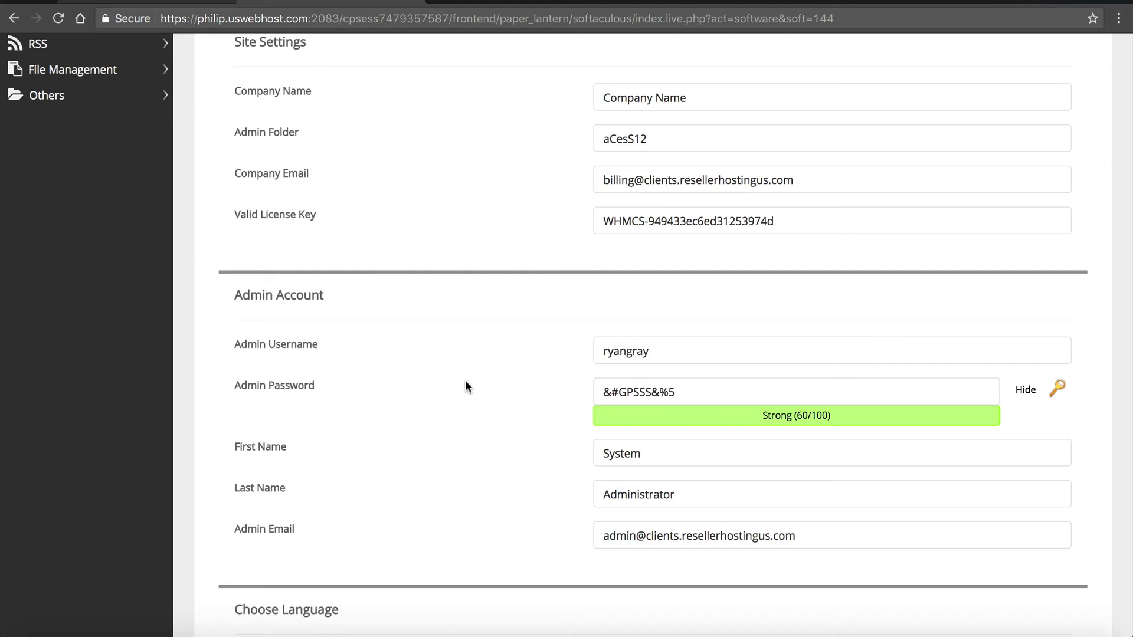
- Launch the WHMCS installation
scroll(466, 382, "down", 5)
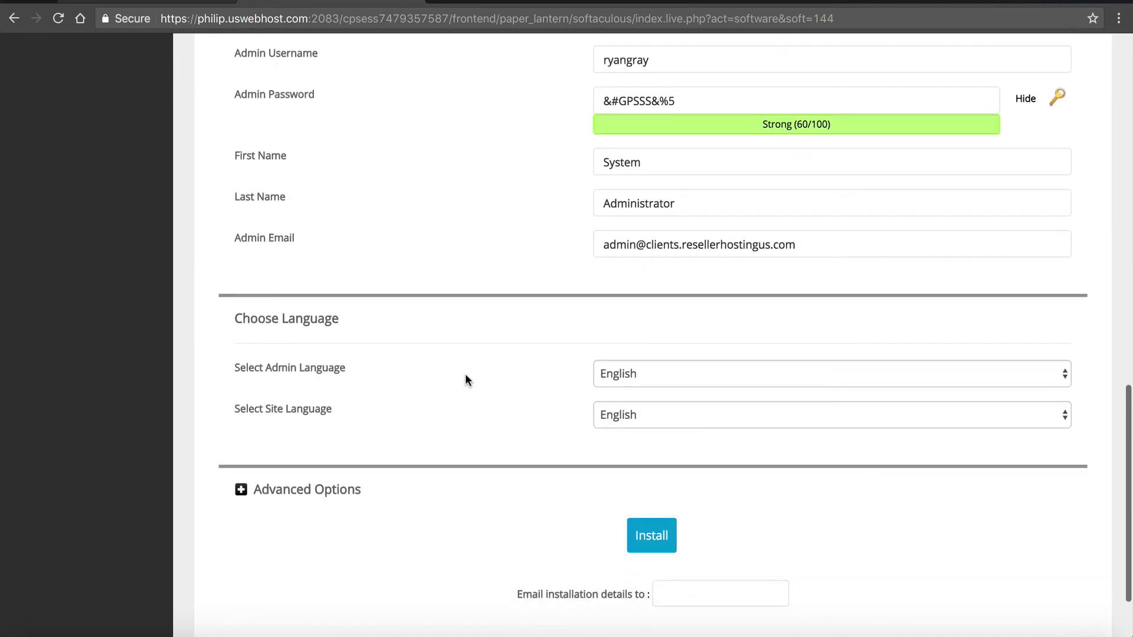
scroll(465, 377, "down", 1)
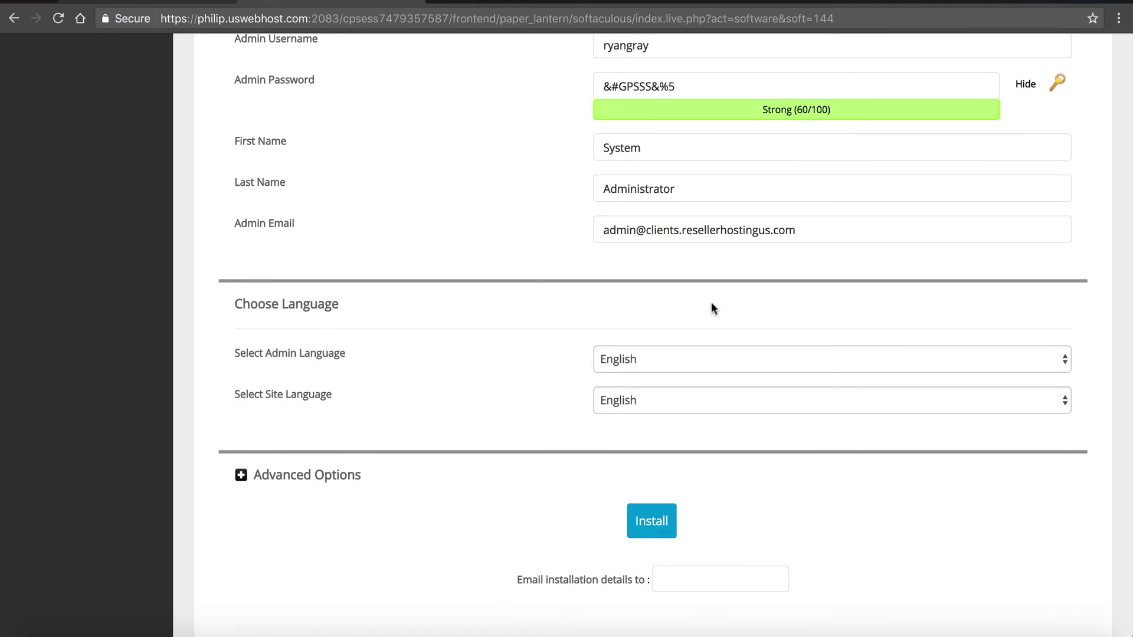
left_click(652, 520)
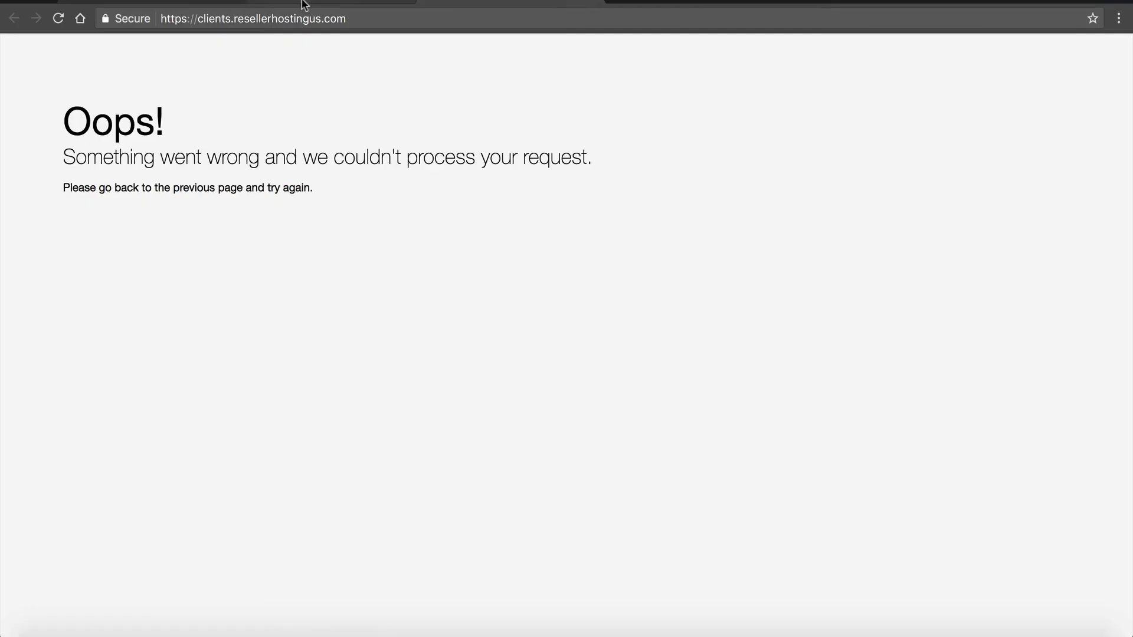
- Close the extra tabs to return to the Softaculous WHMCS success page
key("ctrl+w")
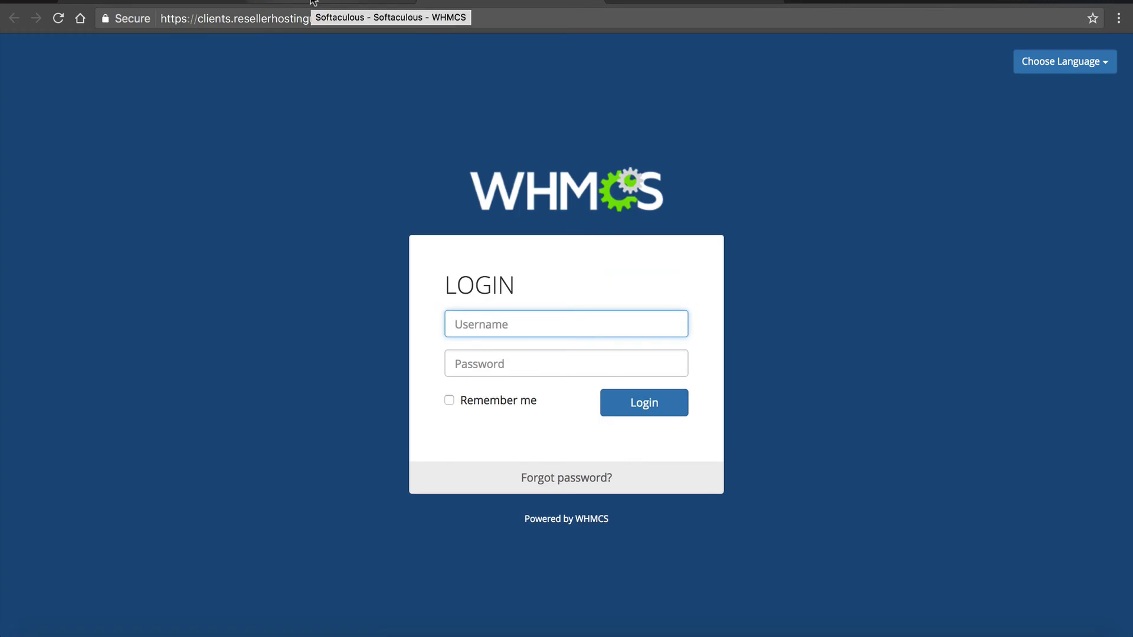
key("ctrl+w")
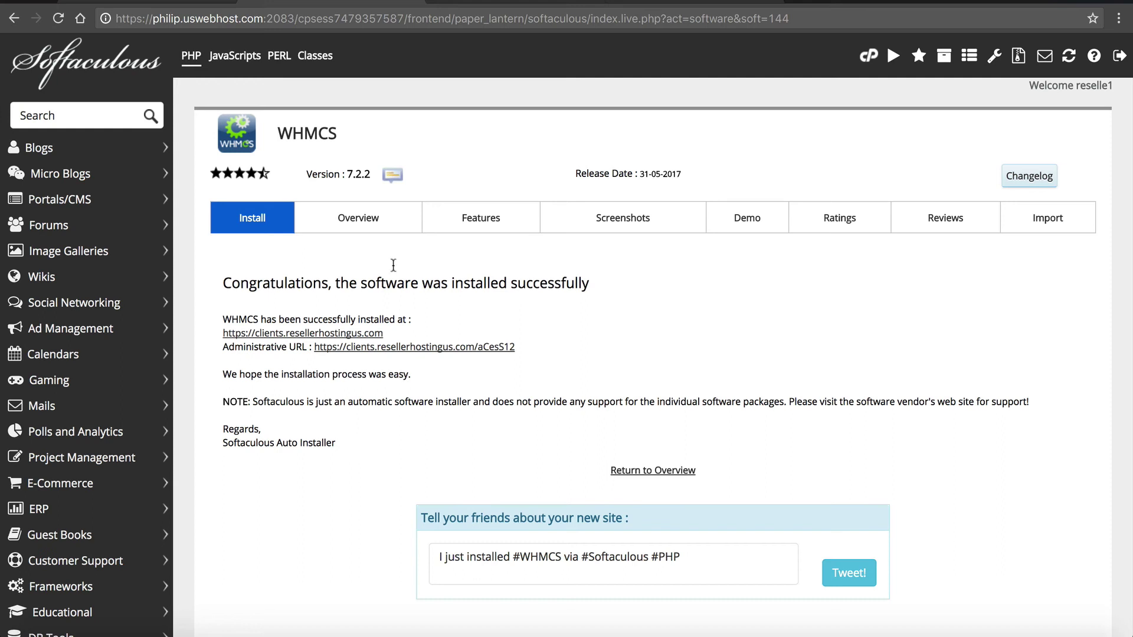
- Submit the WHMCS admin login with the new username and pasted password
left_click(511, 5)
type("ryangray")
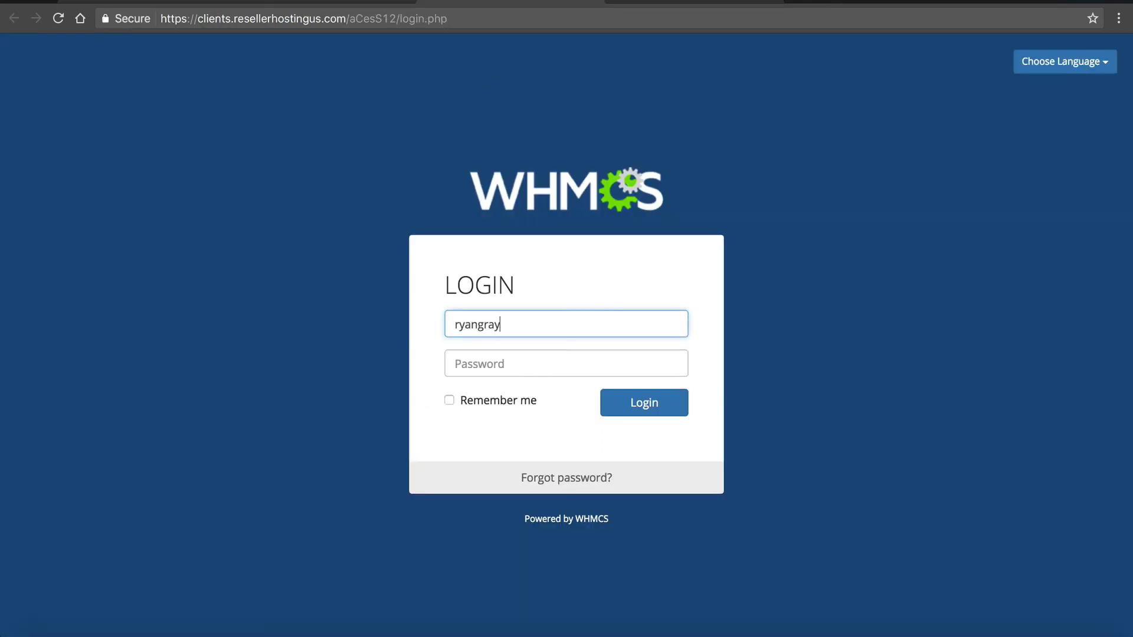
key("Tab")
key("ctrl+v")
left_click(645, 404)
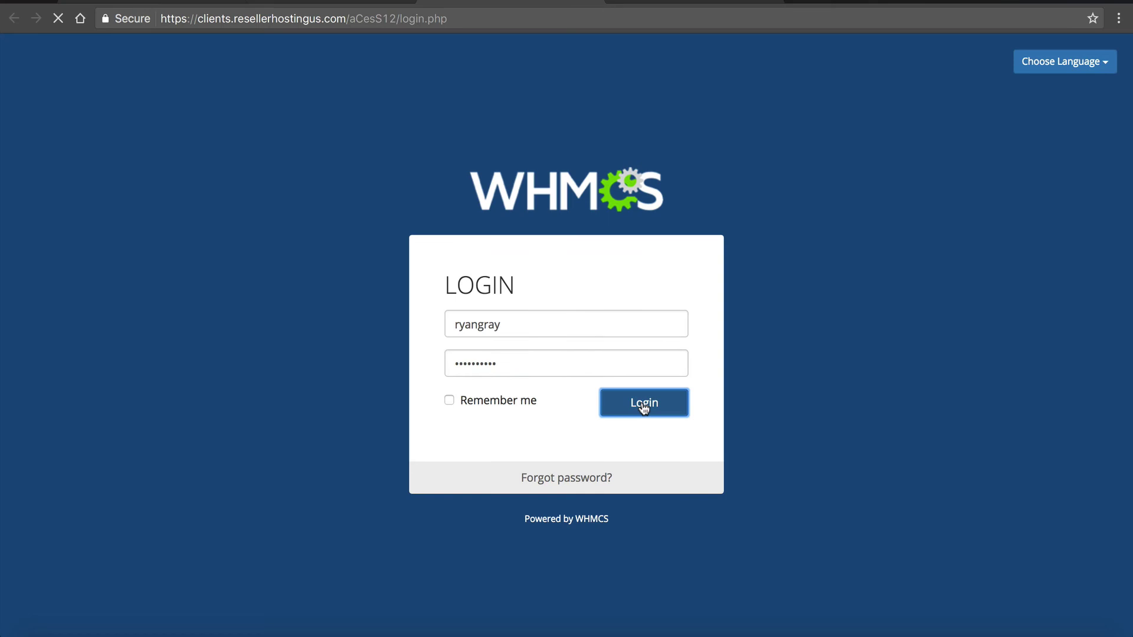
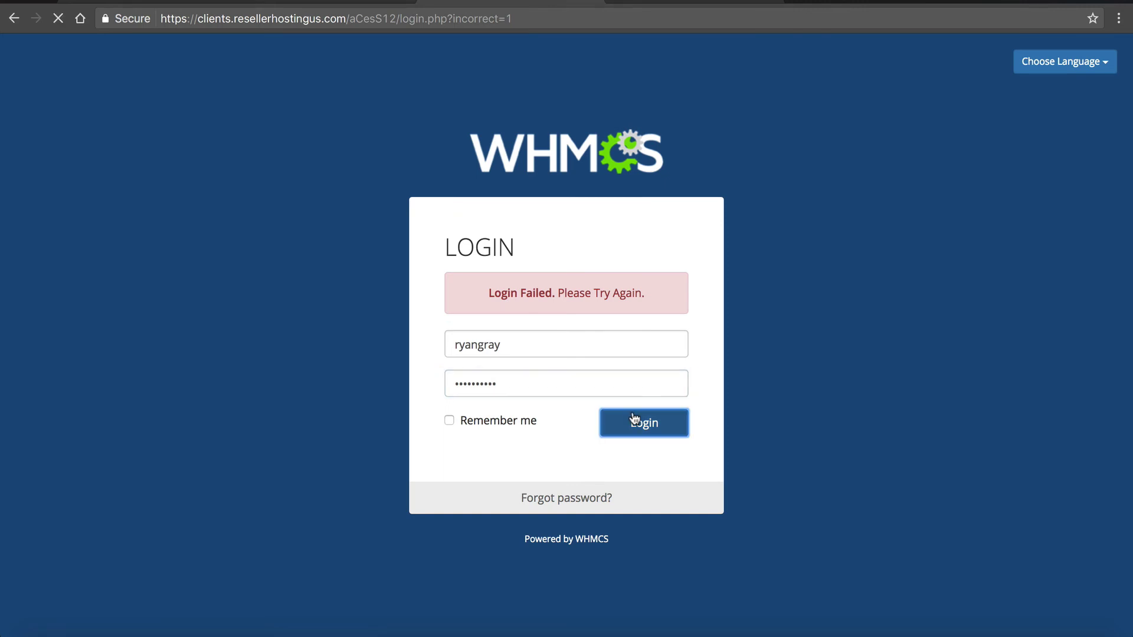
- Review the WHMCS 7.2.2 success page listing the site and administrative URLs
left_click(380, 6)
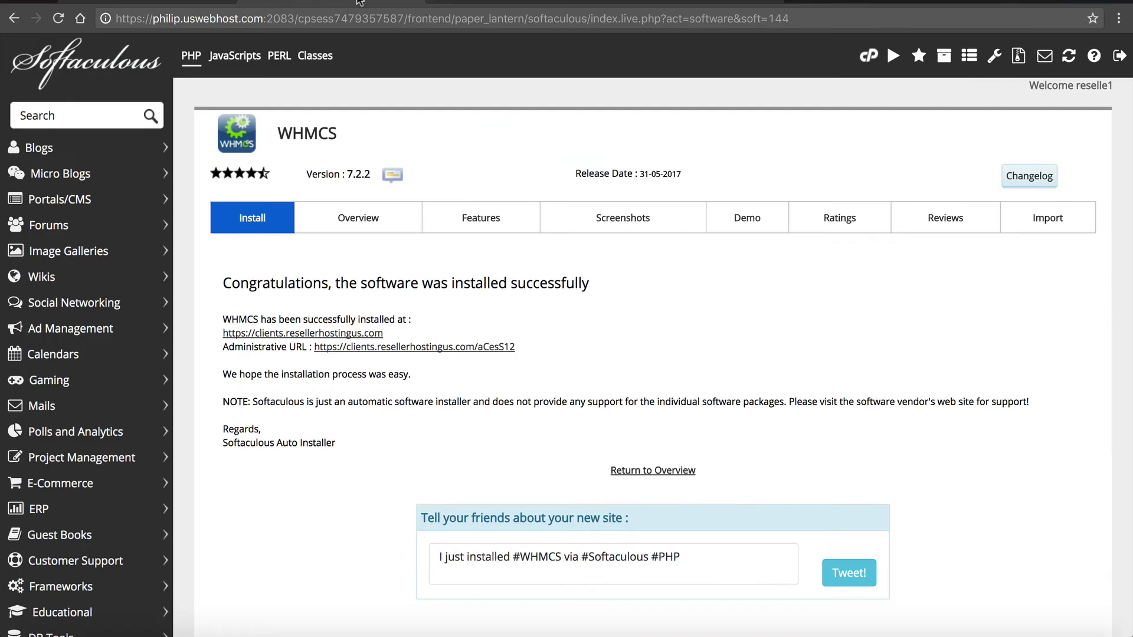
scroll(401, 249, "down", 3)
scroll(403, 255, "down", 4)
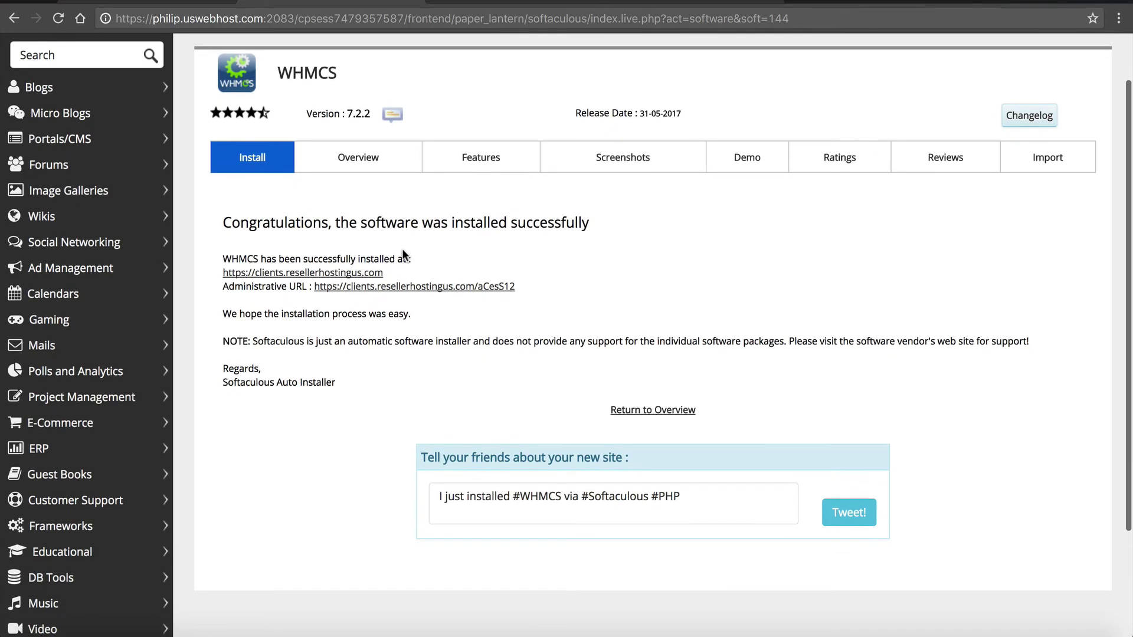
scroll(403, 253, "up", 1)
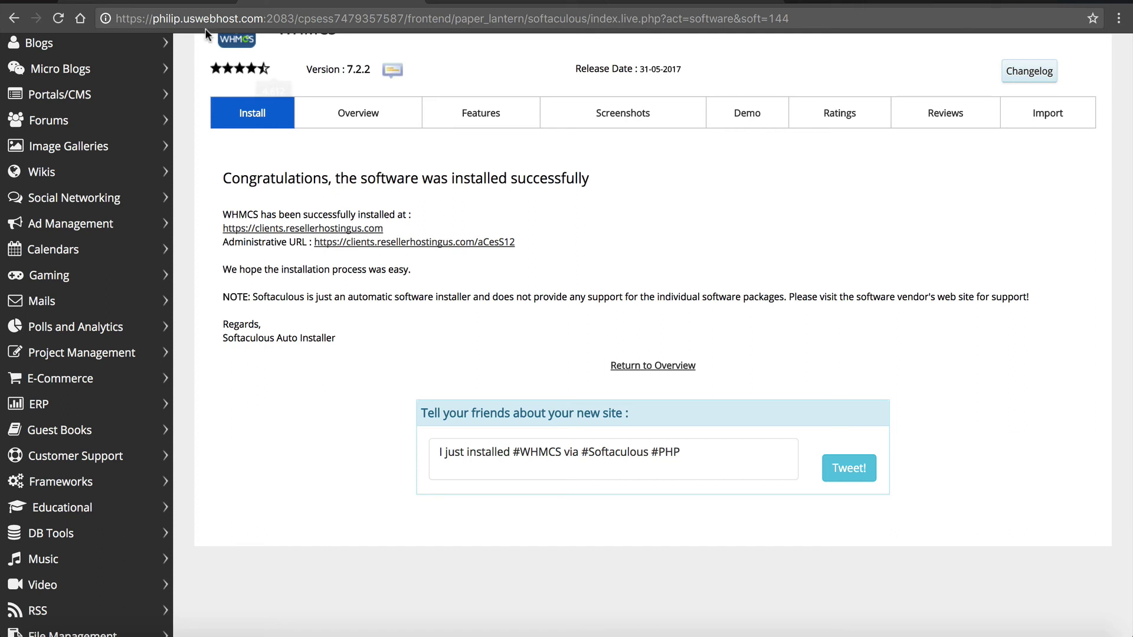
- Log in to cPanel from the Corporate Hero package under Cloud Web Hosting > My Services
left_click(194, 5)
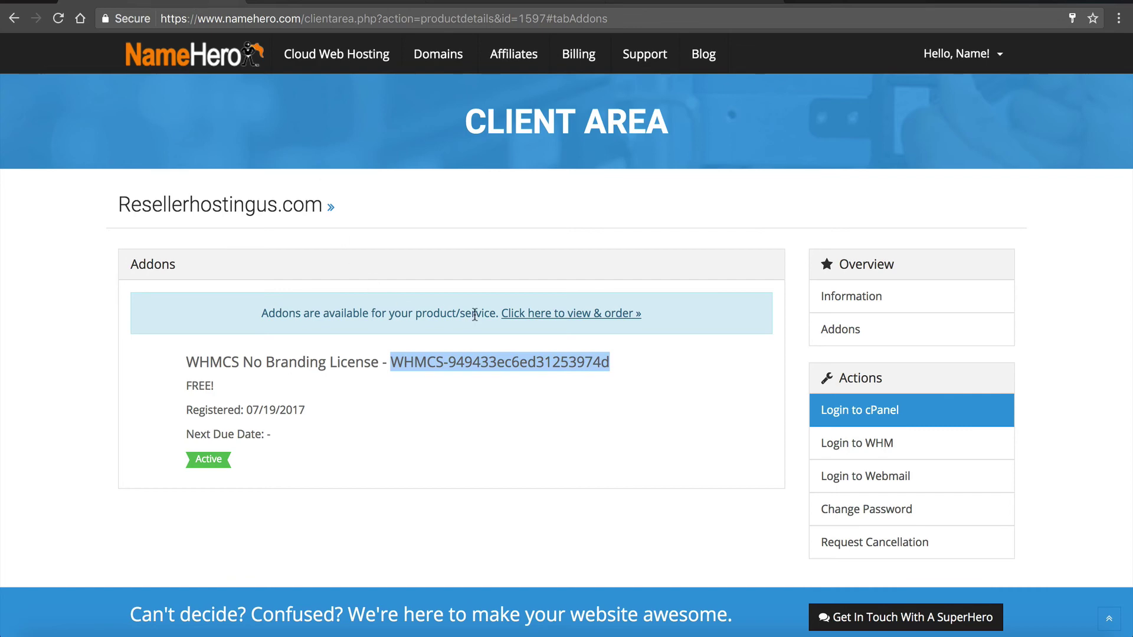
mouse_move(316, 69)
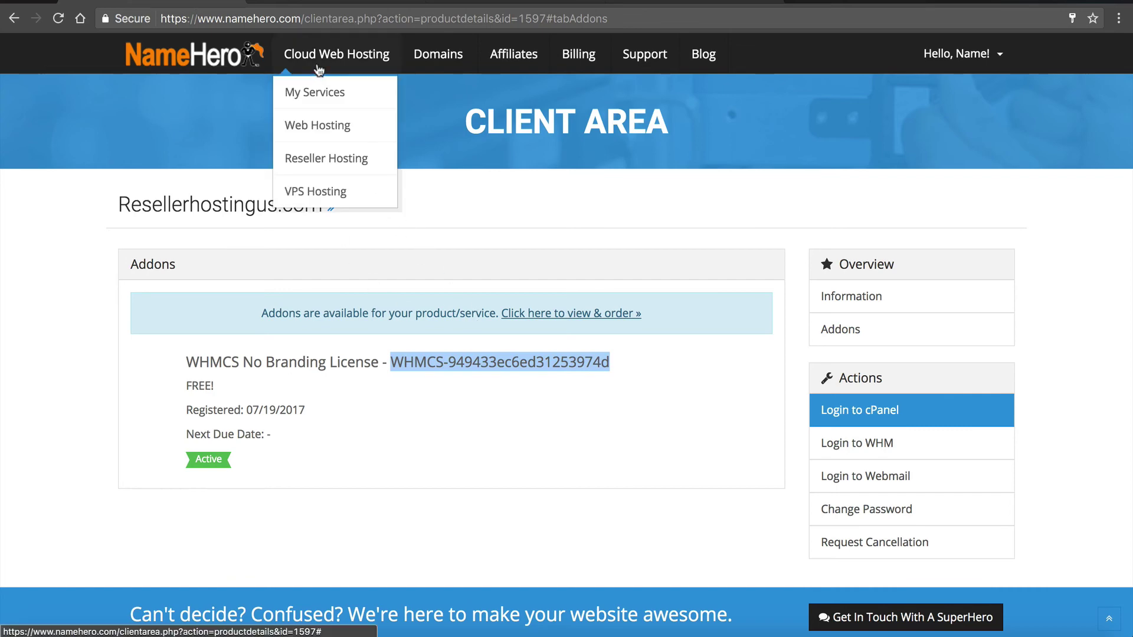
left_click(315, 94)
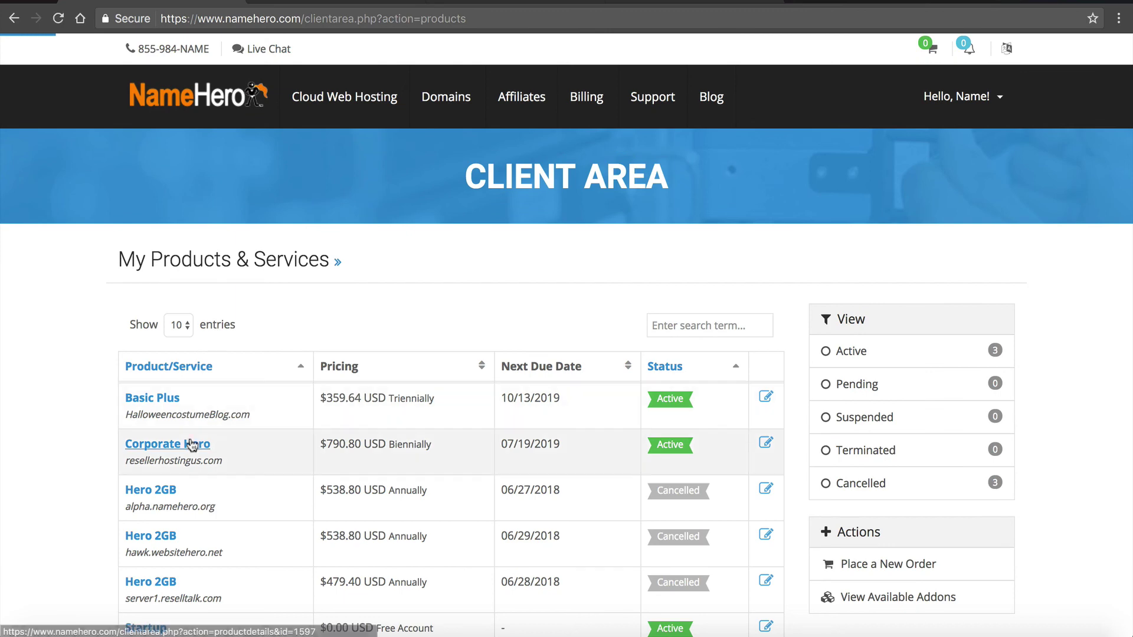
left_click(192, 445)
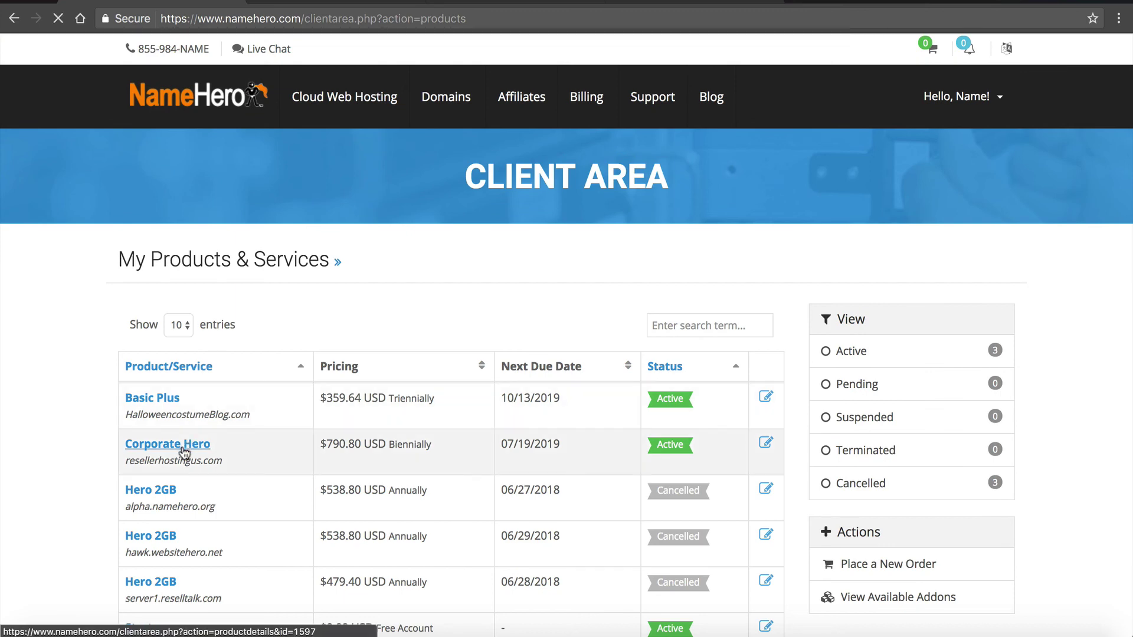
scroll(338, 415, "down", 2)
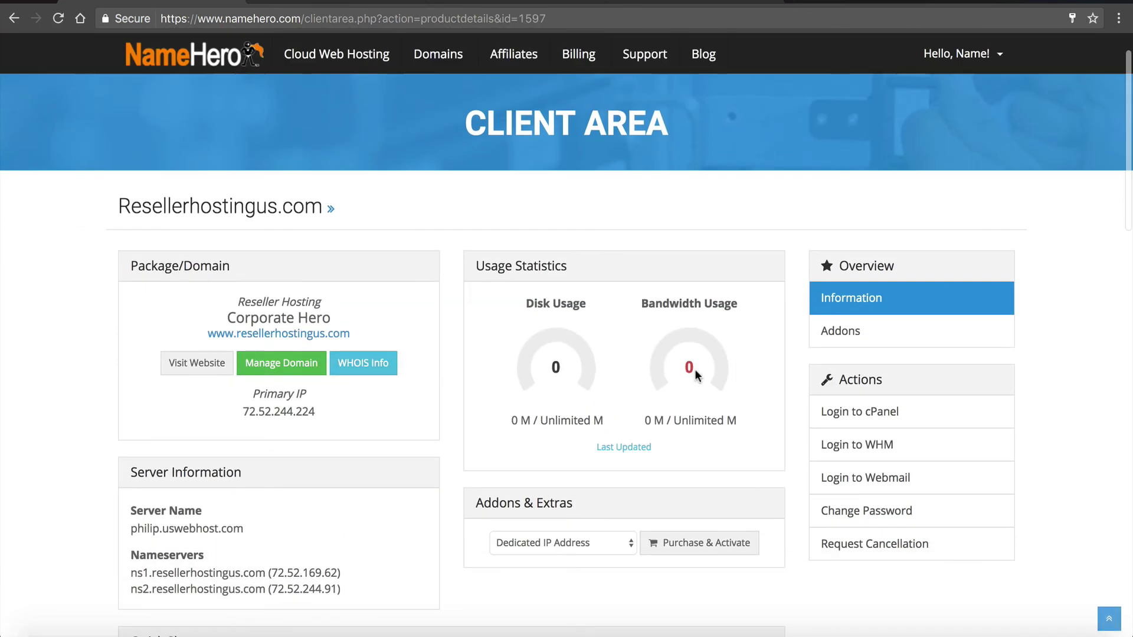
left_click(838, 411)
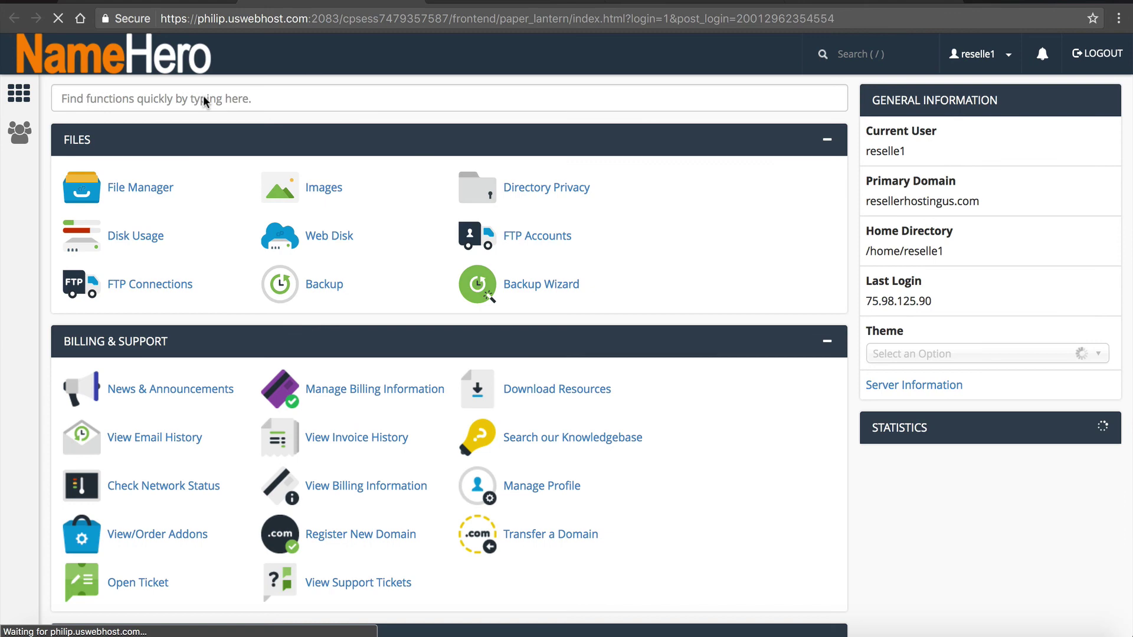
- Browse the WHMCS files in the clients.resellerhostingus.com folder, then return to the NameHero Client Area
left_click(154, 185)
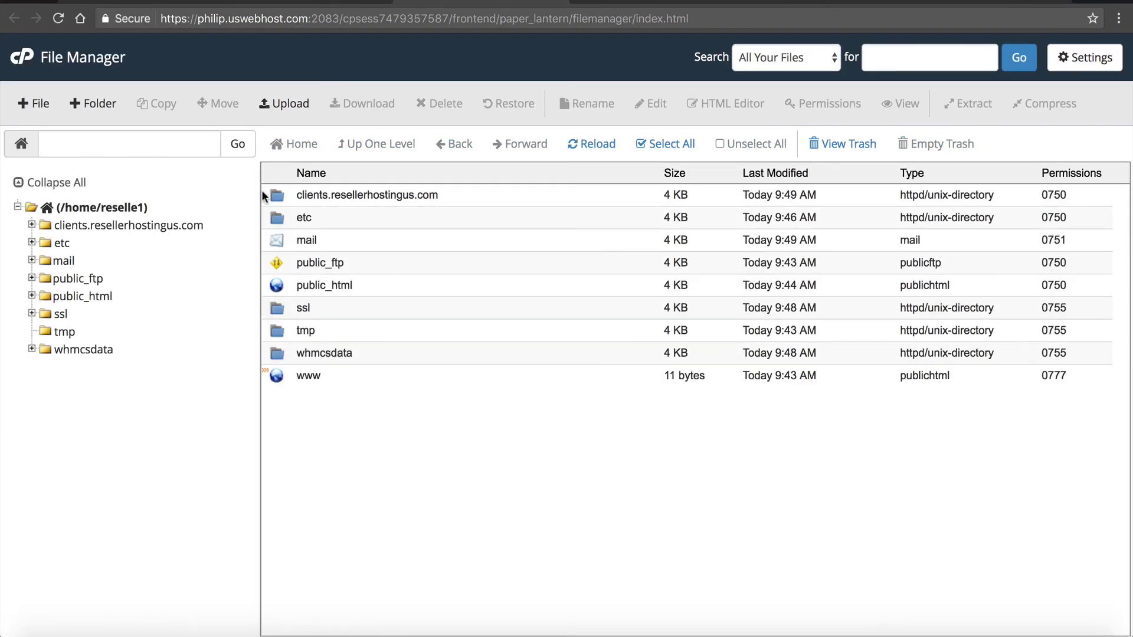
double_click(288, 196)
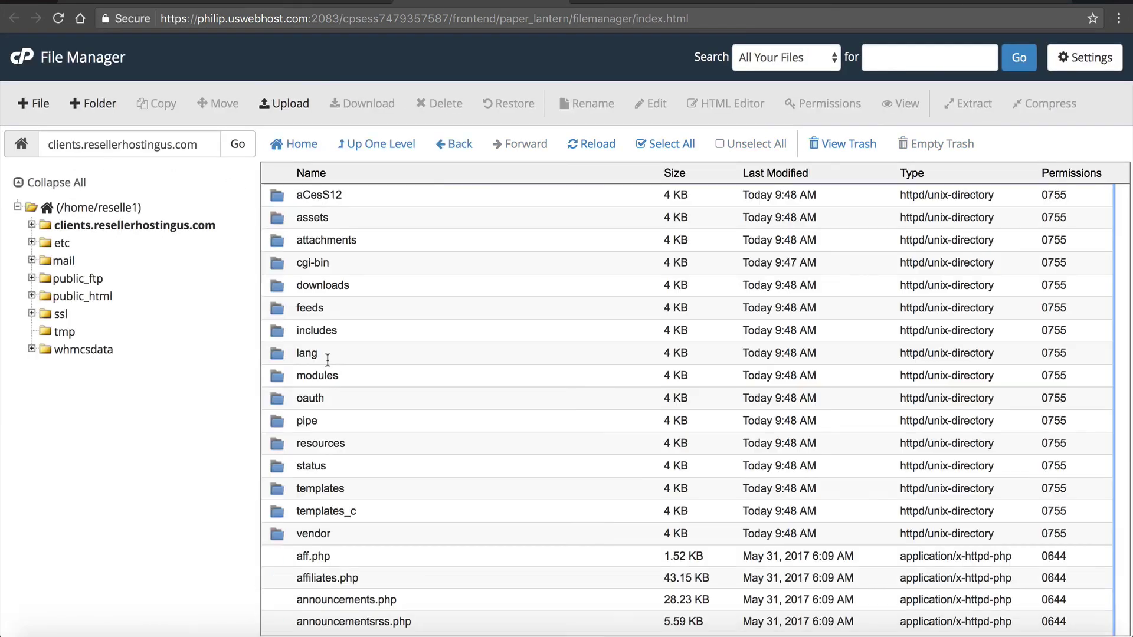
scroll(327, 361, "down", 13)
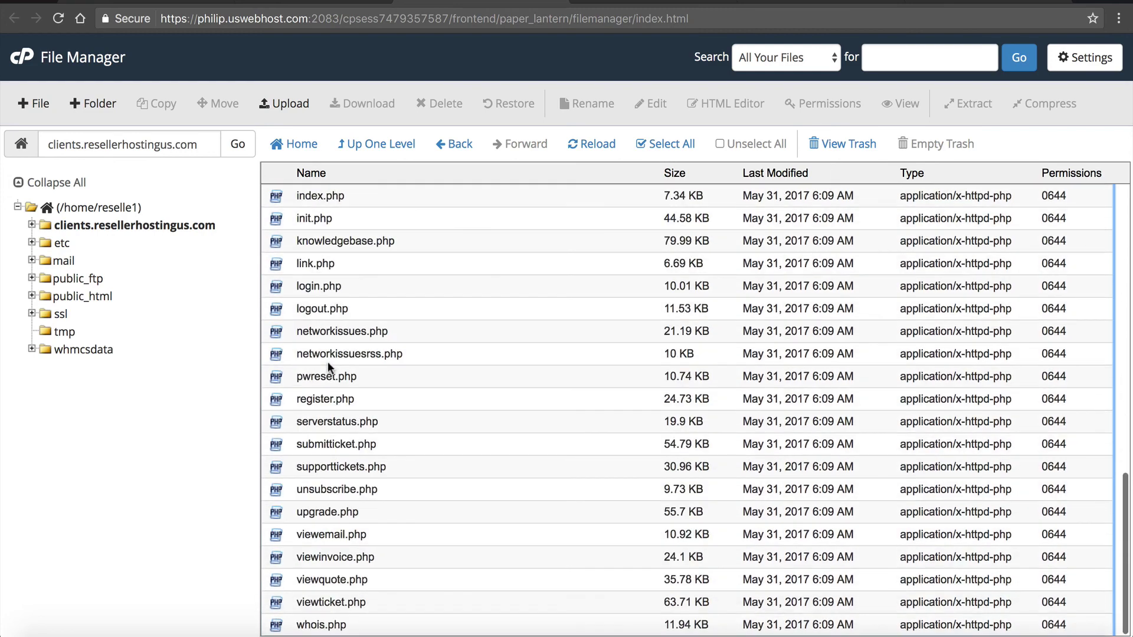
scroll(327, 362, "up", 12)
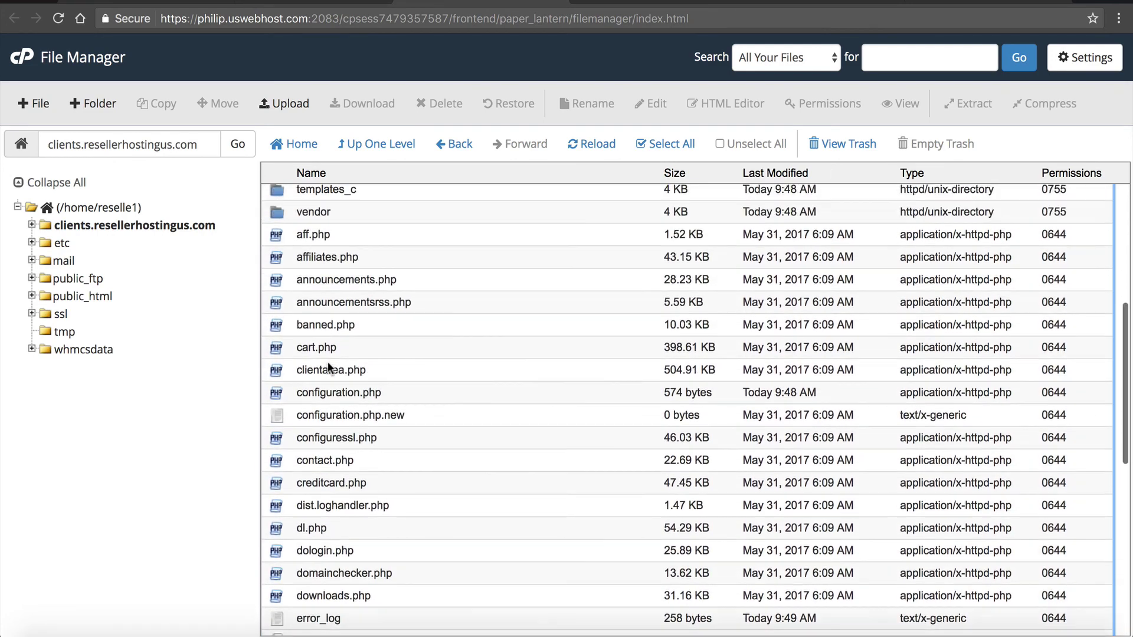
scroll(327, 362, "up", 2)
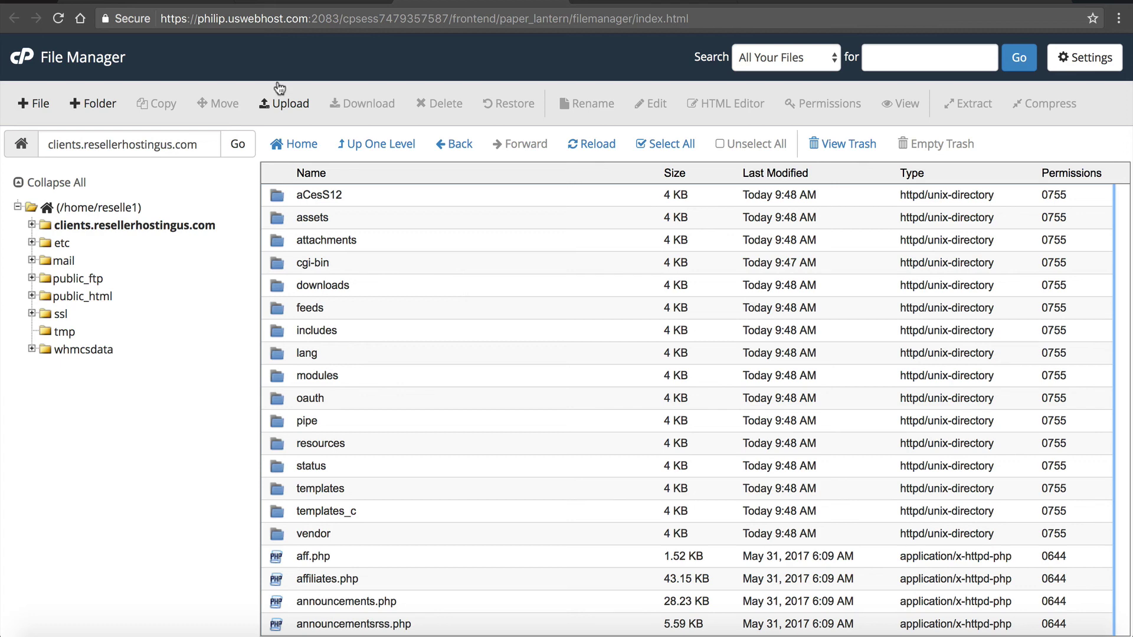
left_click(286, 6)
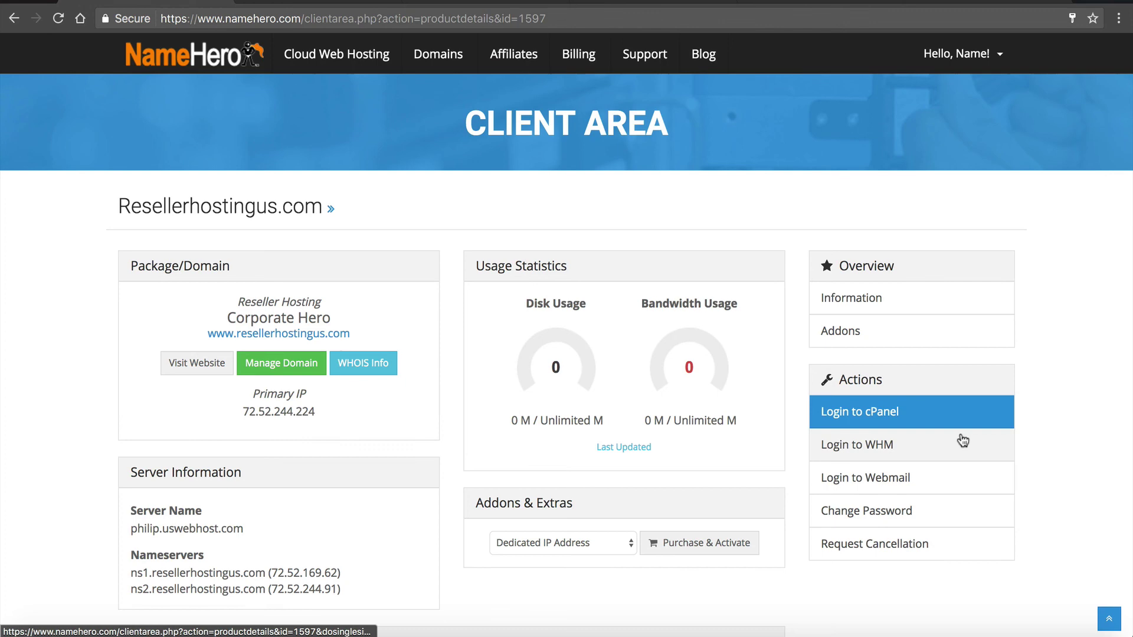
- Log in to WHM and open SSL/TLS > Manage SSL Hosts via the 'manage' search
left_click(925, 441)
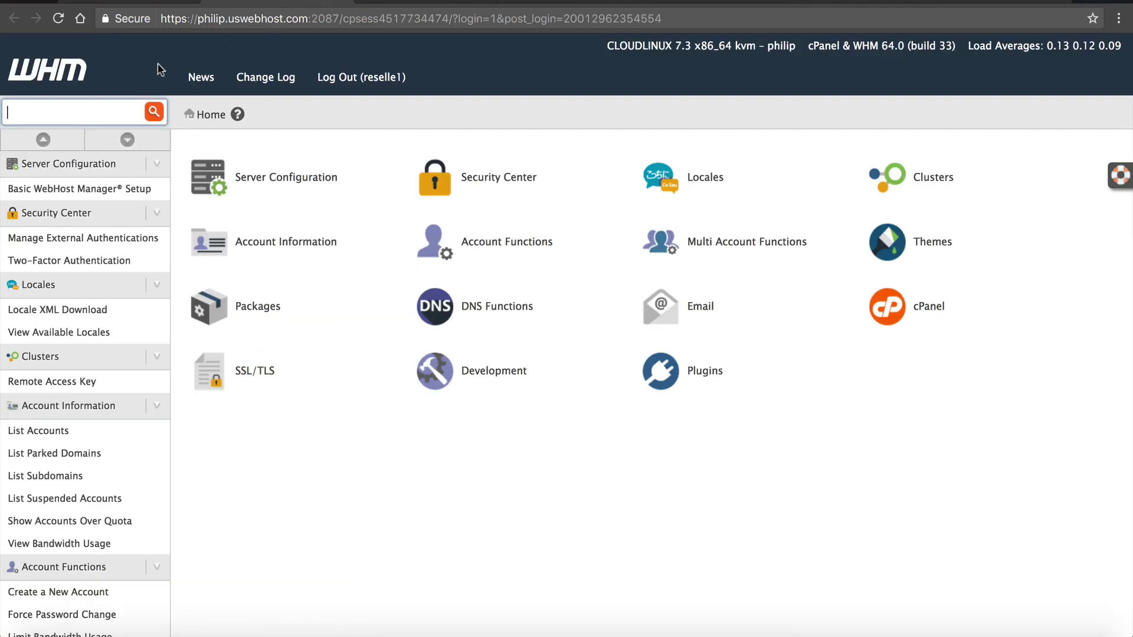
type("manage")
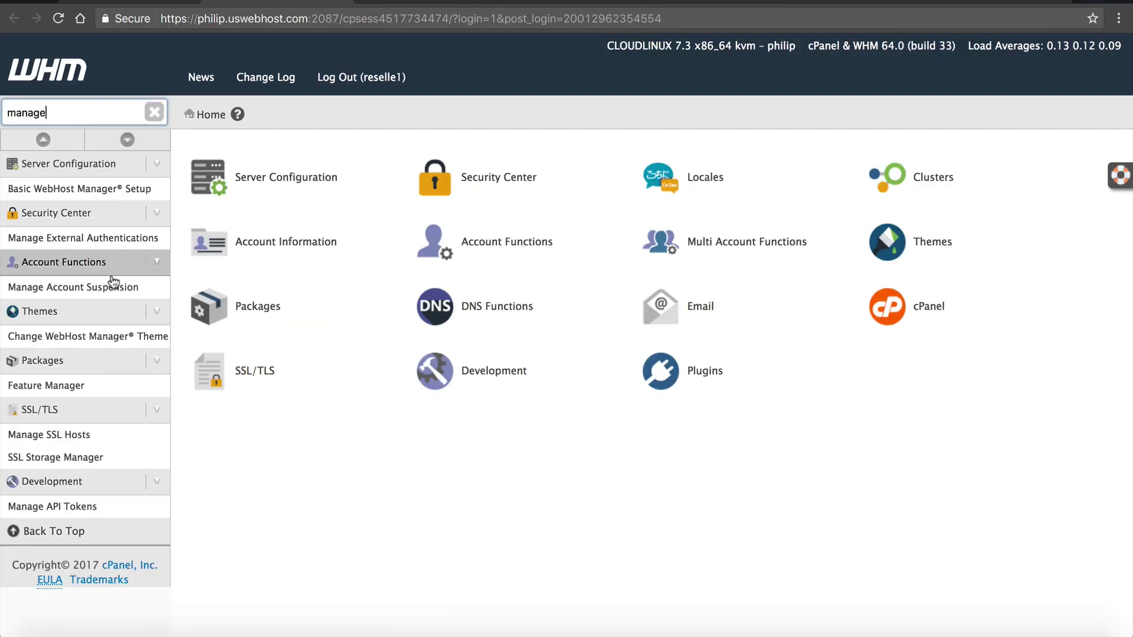
left_click(99, 439)
- Check the Let's Encrypt issuer for clients.resellerhostingus.com and the main domain
scroll(676, 387, "down", 2)
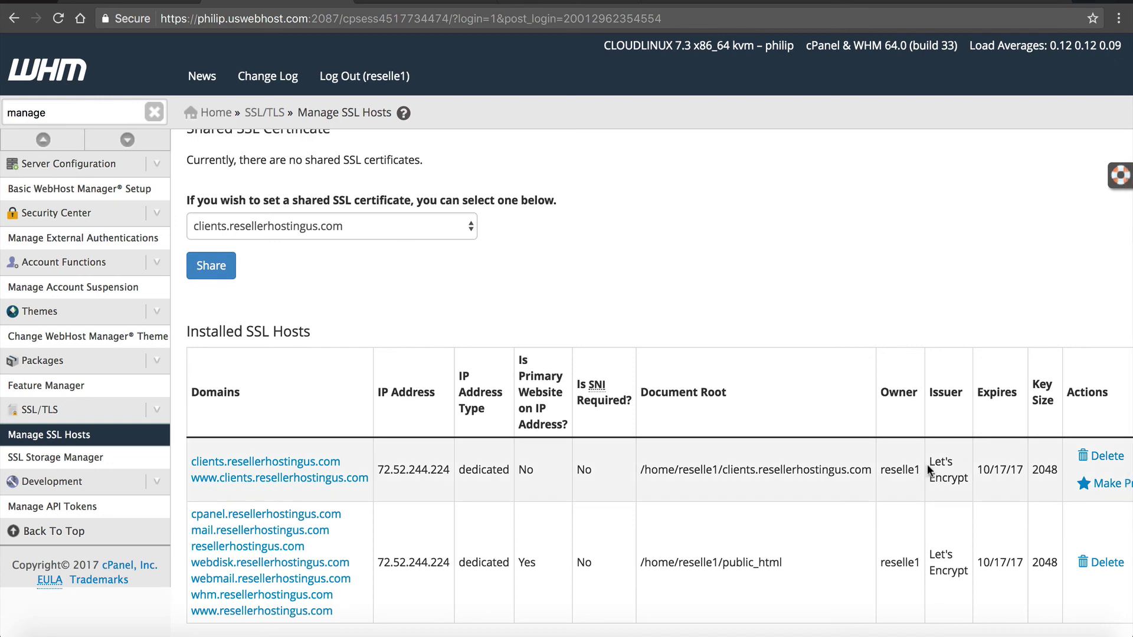
left_click_drag(928, 461, 968, 482)
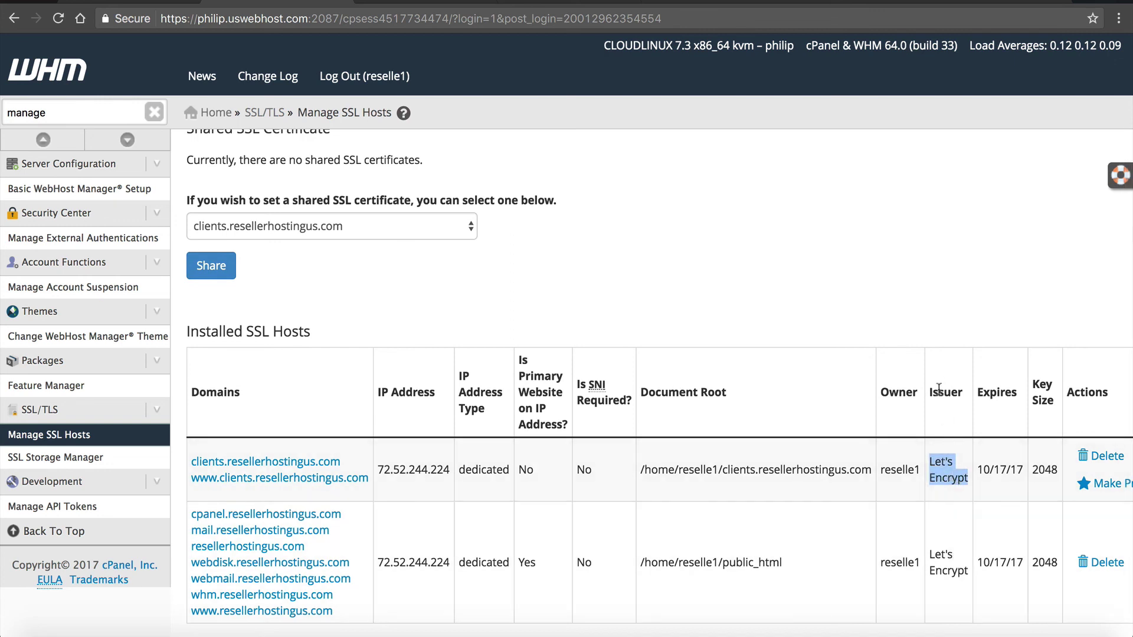
left_click_drag(936, 550, 941, 571)
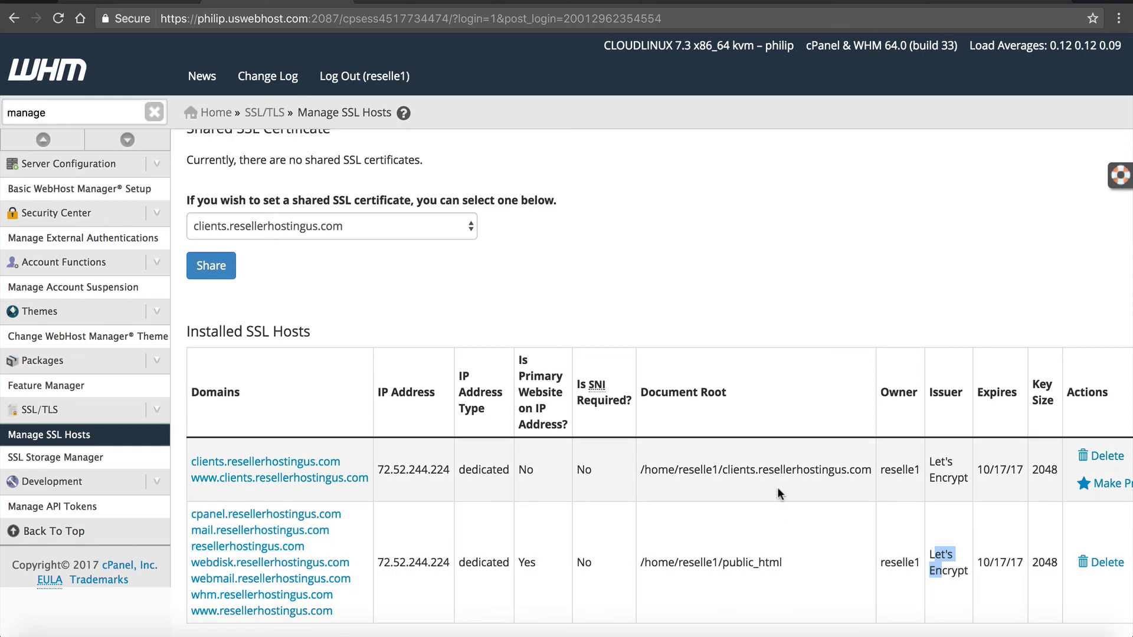
left_click(946, 476)
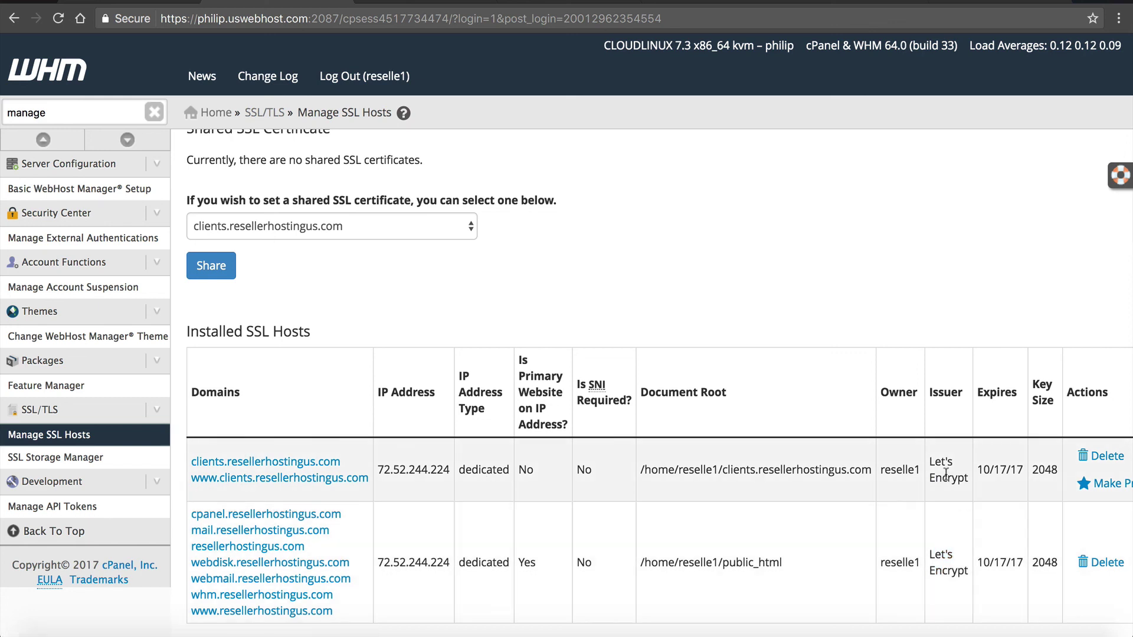